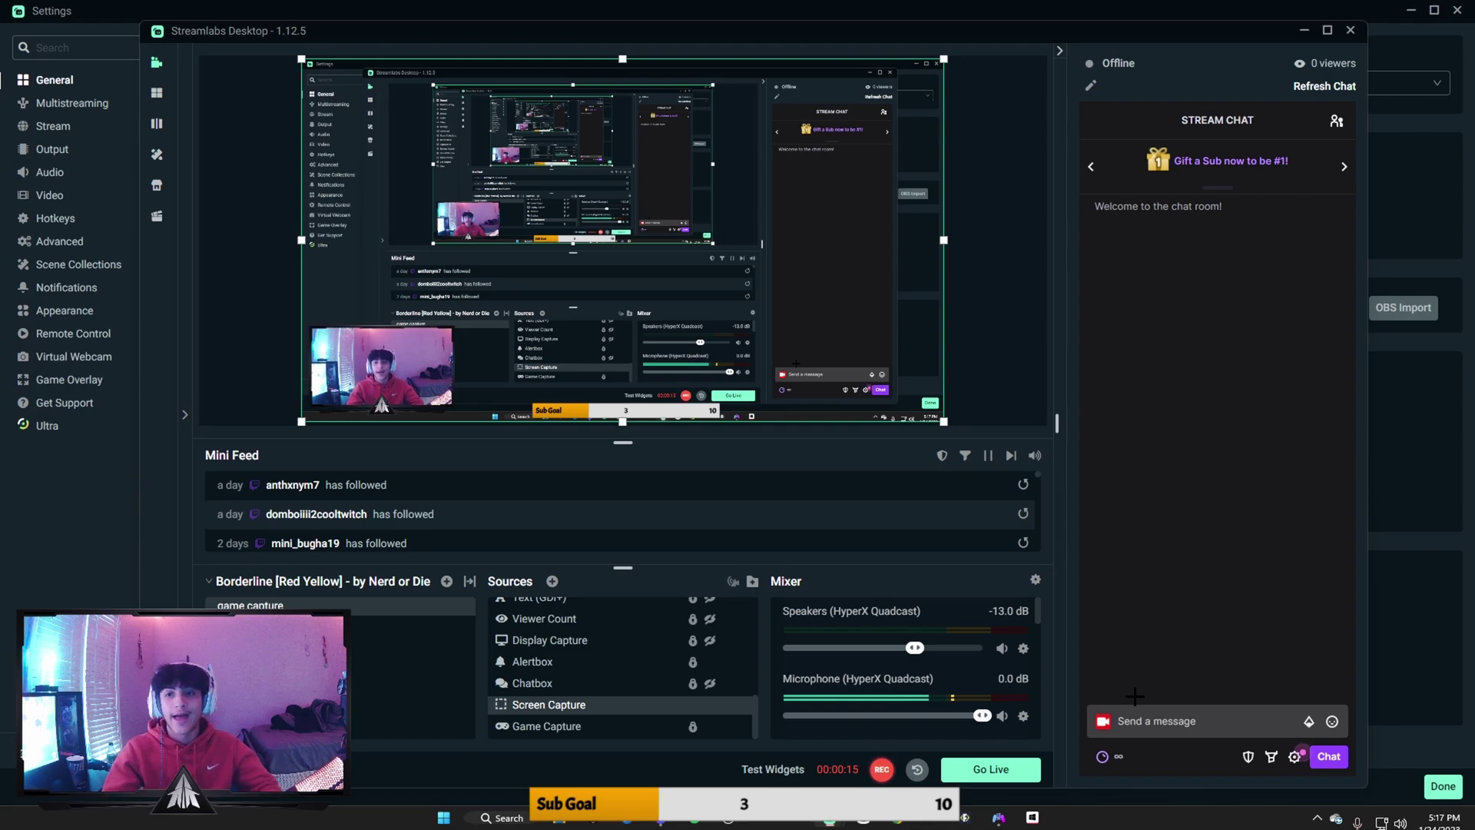
- Drag the main Streamlabs editor window aside to uncover the Settings window
{"action": "left_click_drag", "start_coordinate": [1306, 30], "coordinate": [1474, 69]}
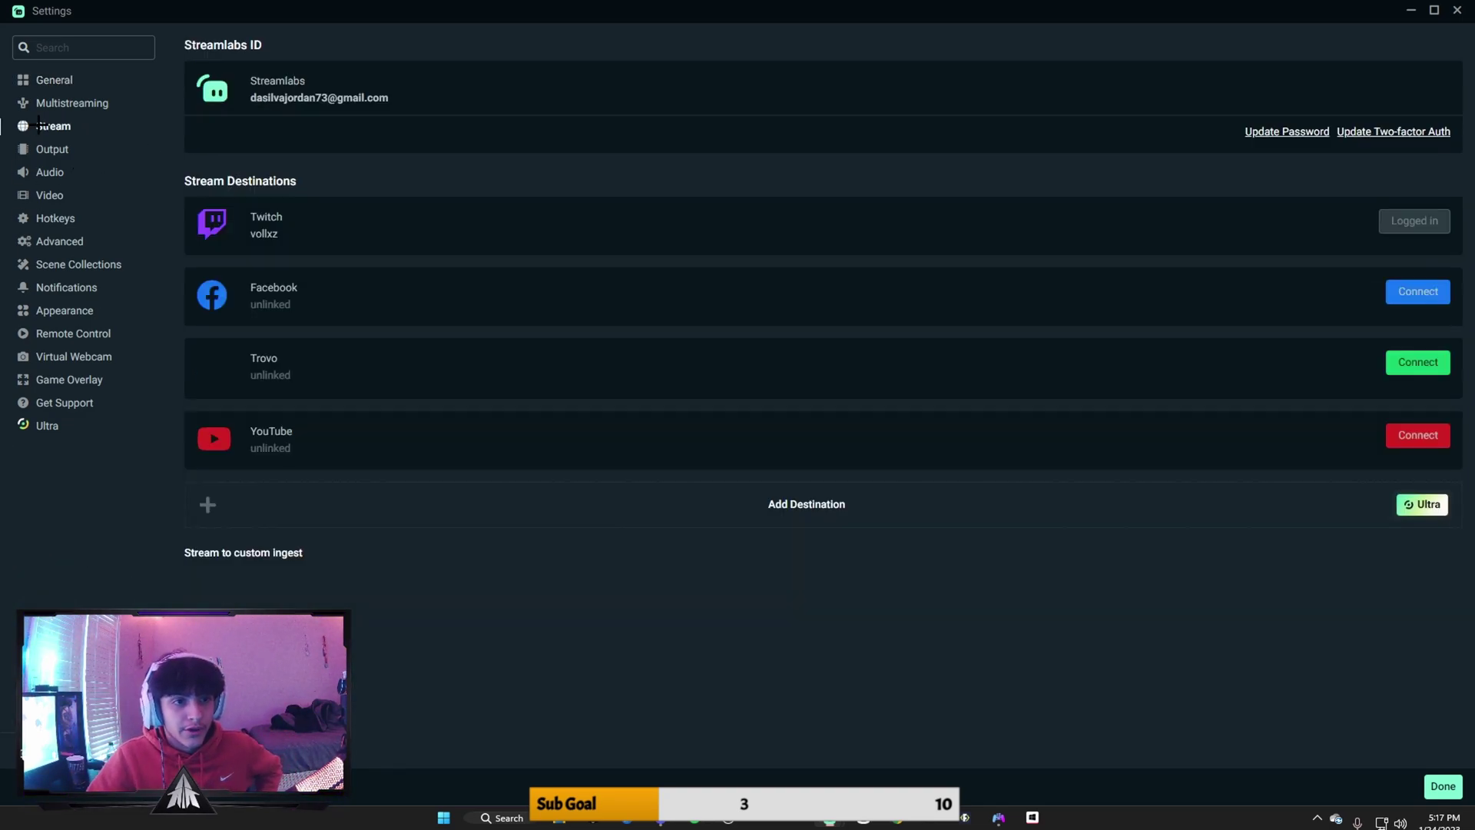
- Show the Stream settings page with Twitch logged in and other destinations unlinked
{"action": "left_click", "coordinate": [38, 125]}
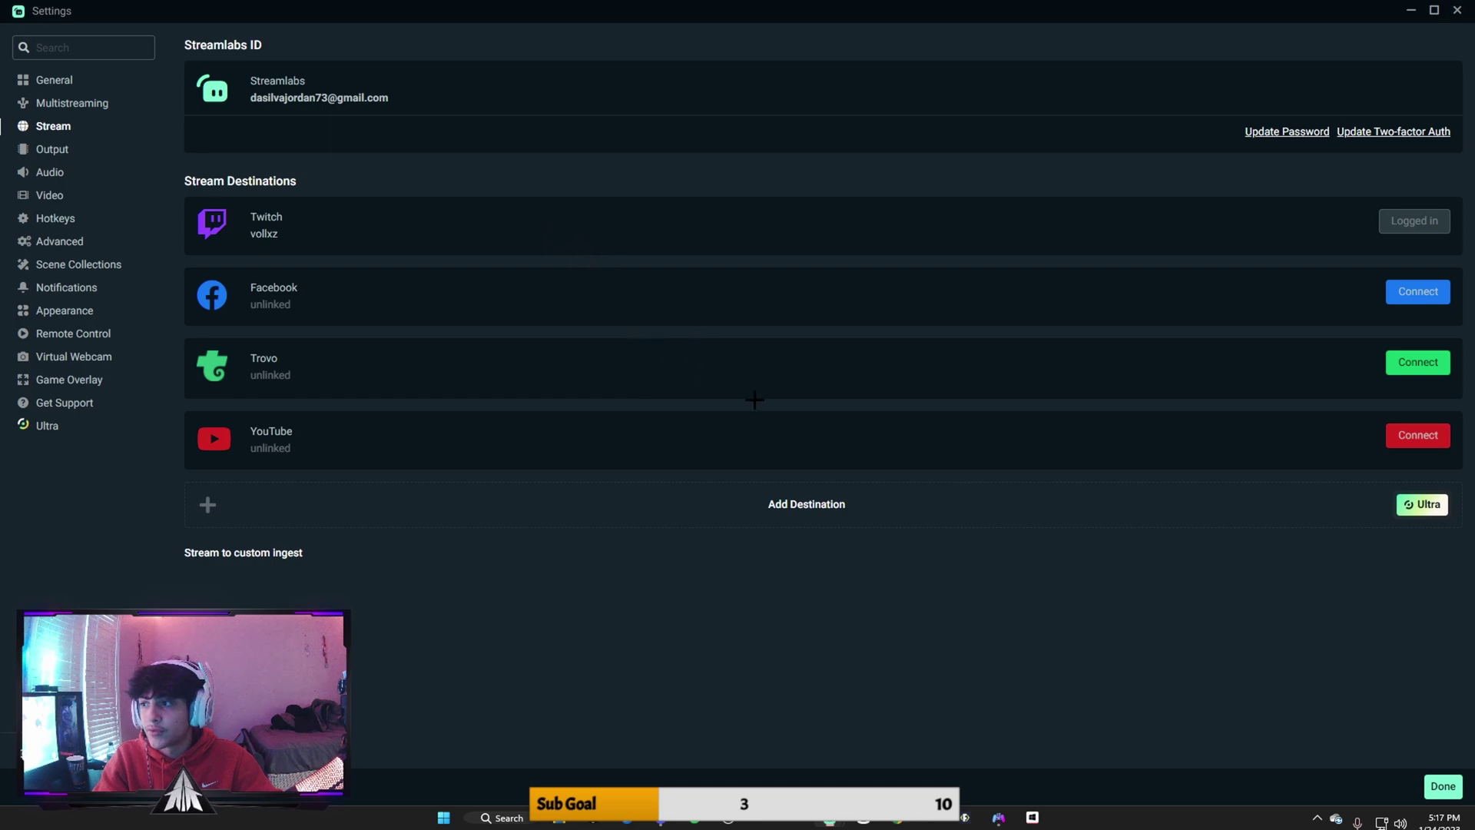
- Keep Advanced output mode with the NVIDIA NVENC H.264 (new) encoder and CBR rate control
{"action": "left_click", "coordinate": [48, 151]}
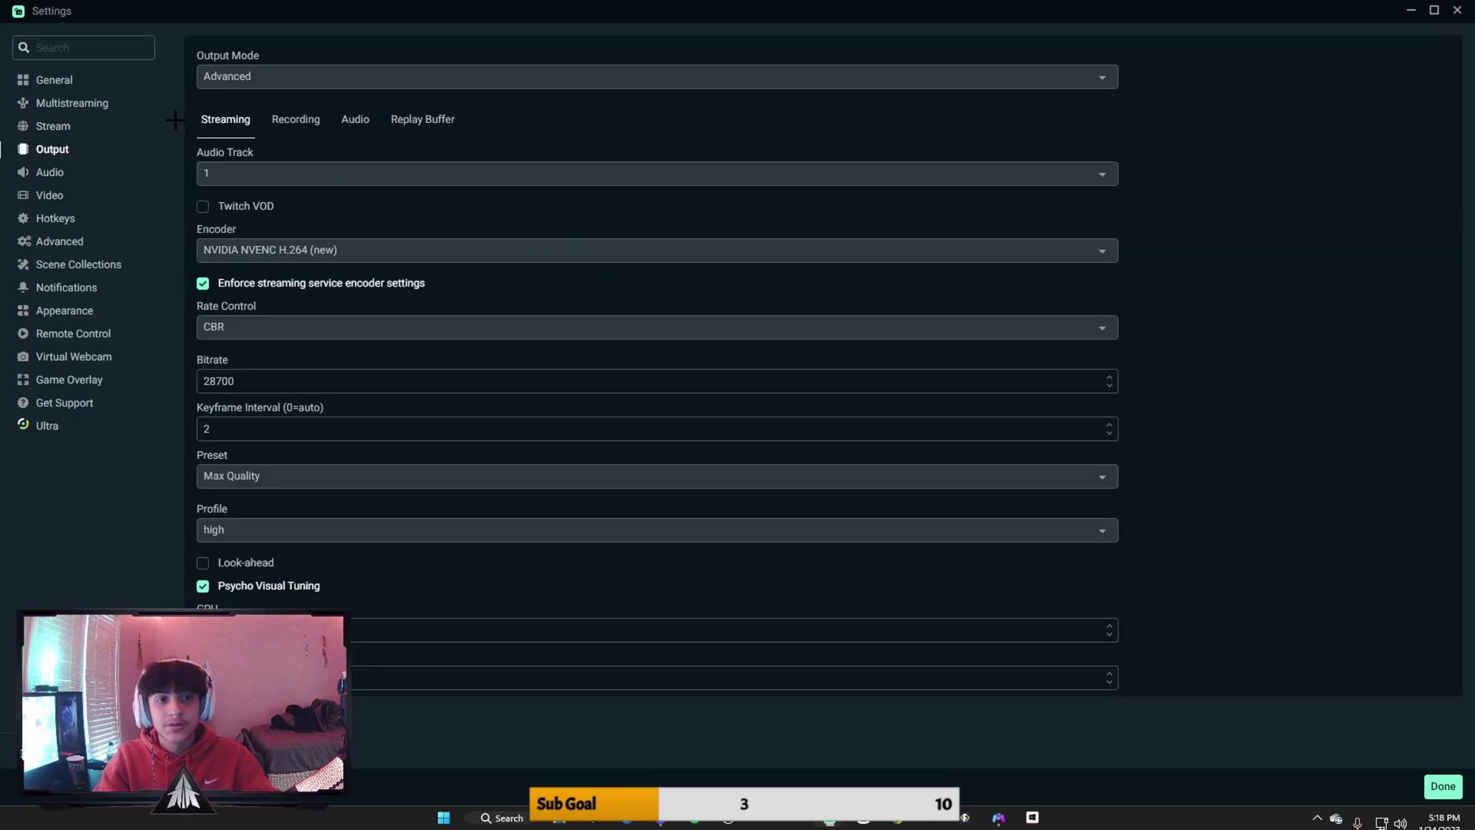
{"action": "left_click", "coordinate": [336, 76]}
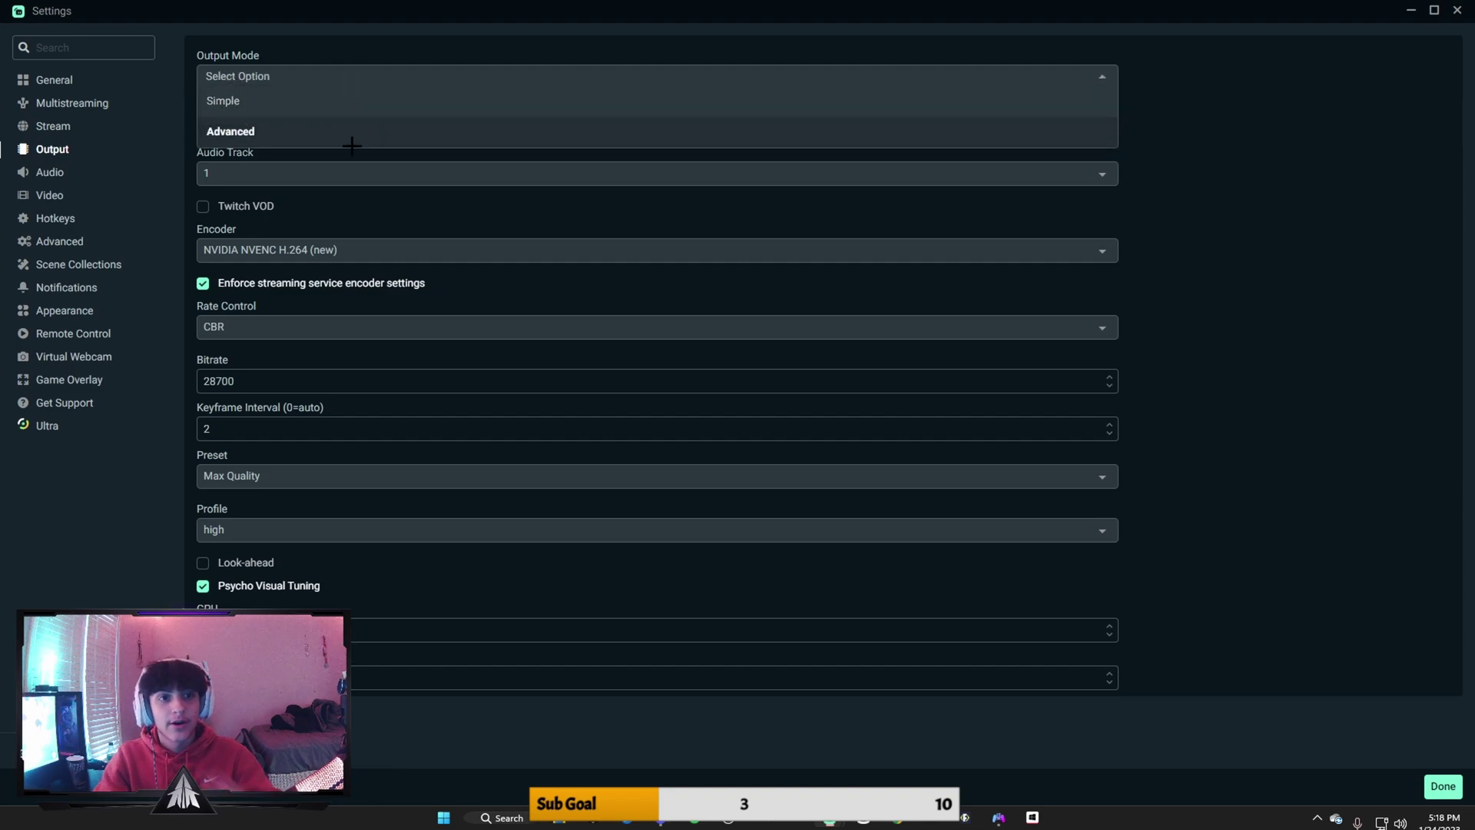
{"action": "left_click", "coordinate": [298, 133]}
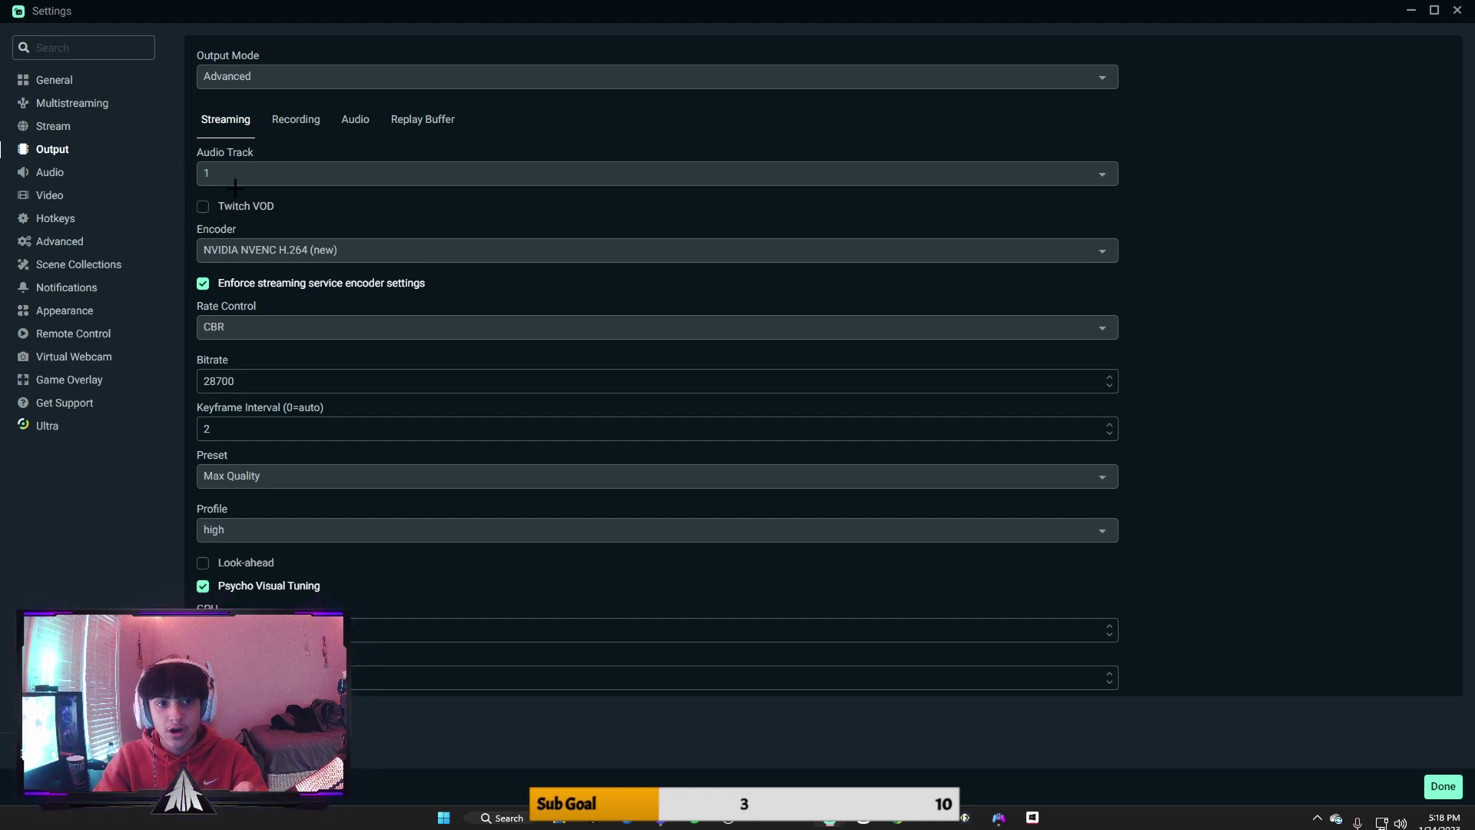
{"action": "left_click", "coordinate": [359, 251]}
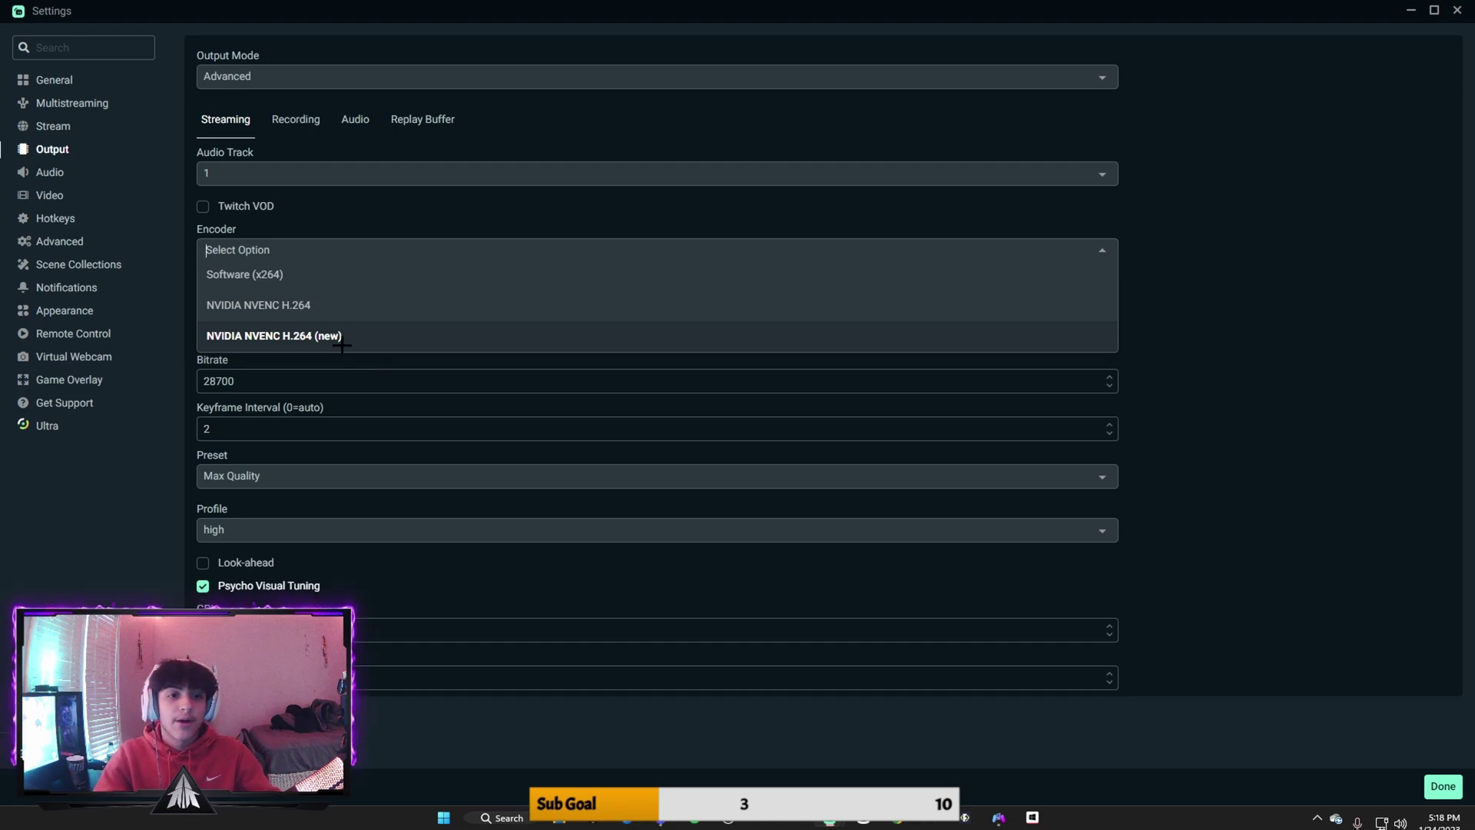
{"action": "key", "text": "Down"}
{"action": "key", "text": "Down"}
{"action": "key", "text": "Return"}
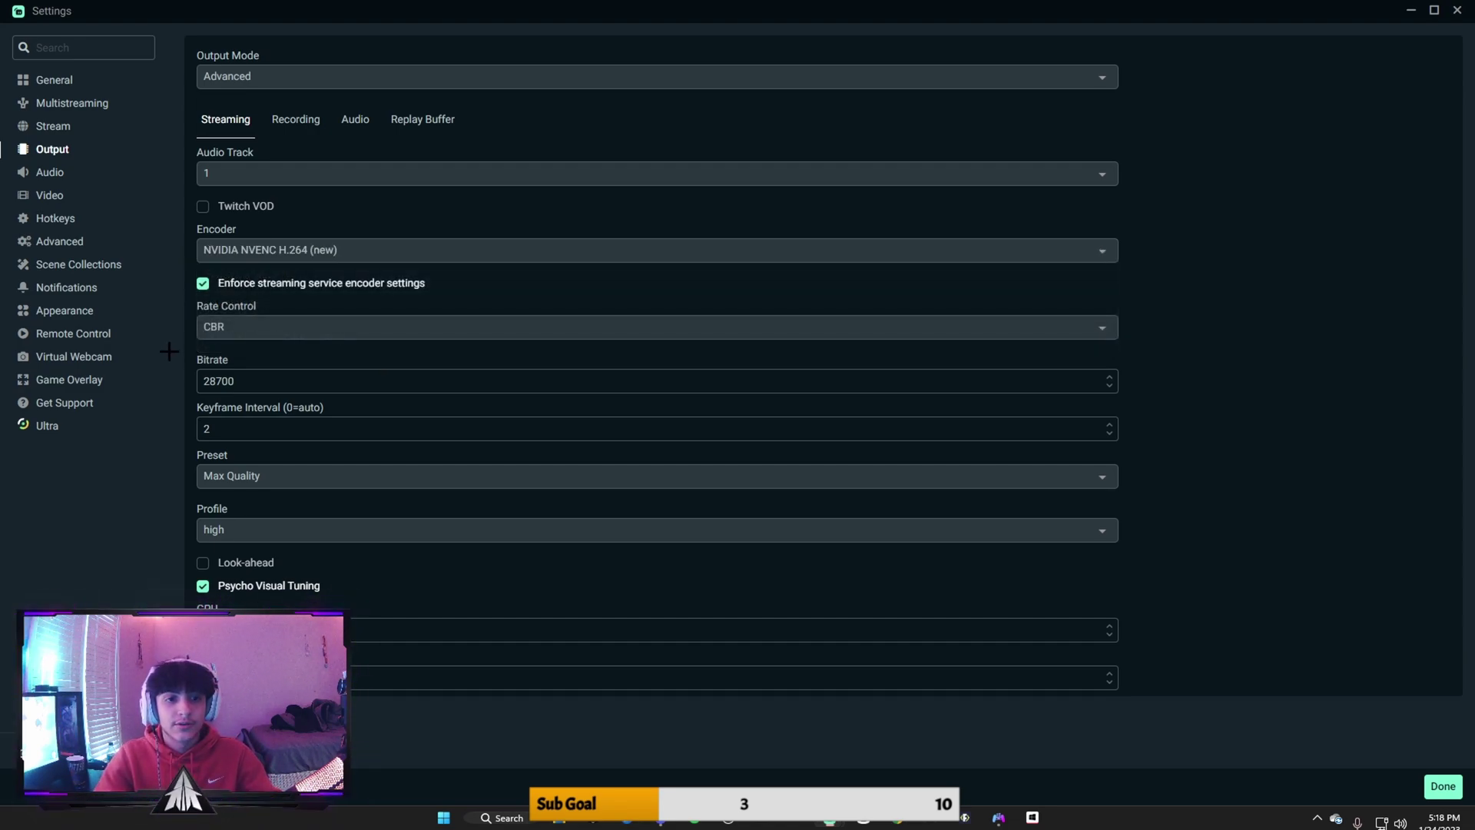
{"action": "key", "text": "Tab"}
{"action": "key", "text": "Tab"}
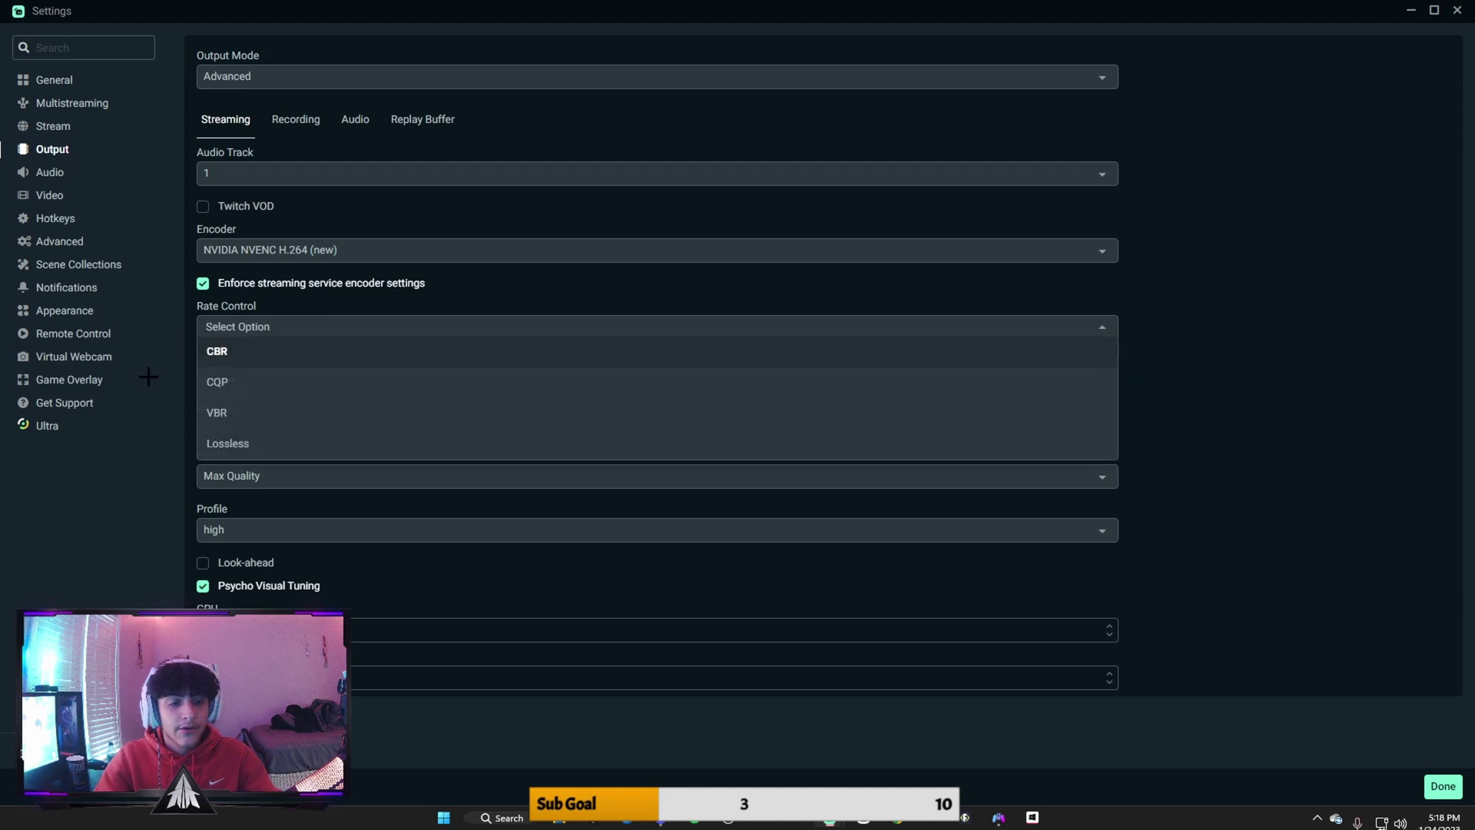
{"action": "left_click", "coordinate": [145, 378]}
{"action": "left_click", "coordinate": [46, 127]}
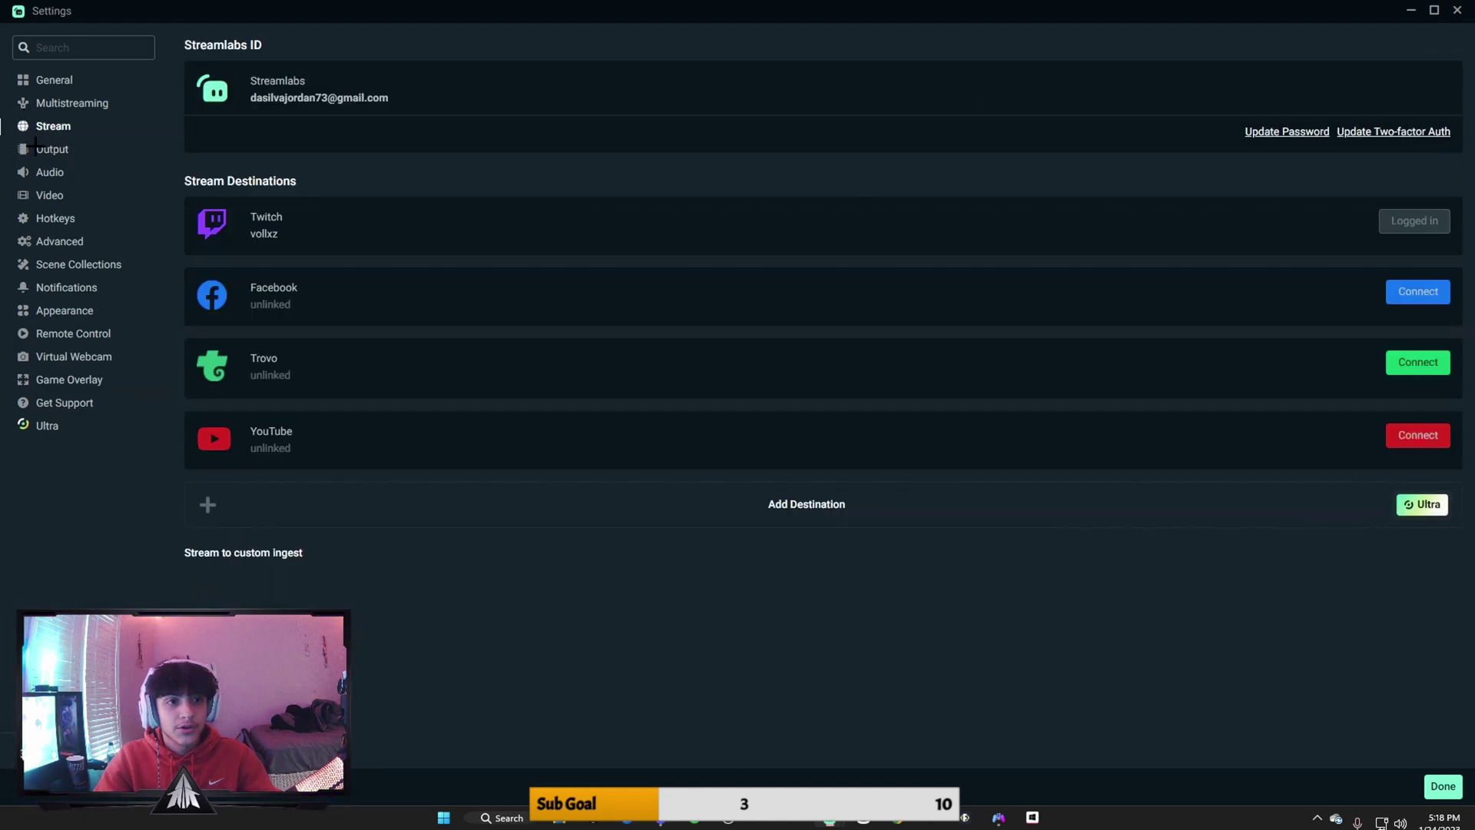
- Return to the Output page to review the 28700 bitrate and keyframe interval 2
{"action": "left_click", "coordinate": [52, 149]}
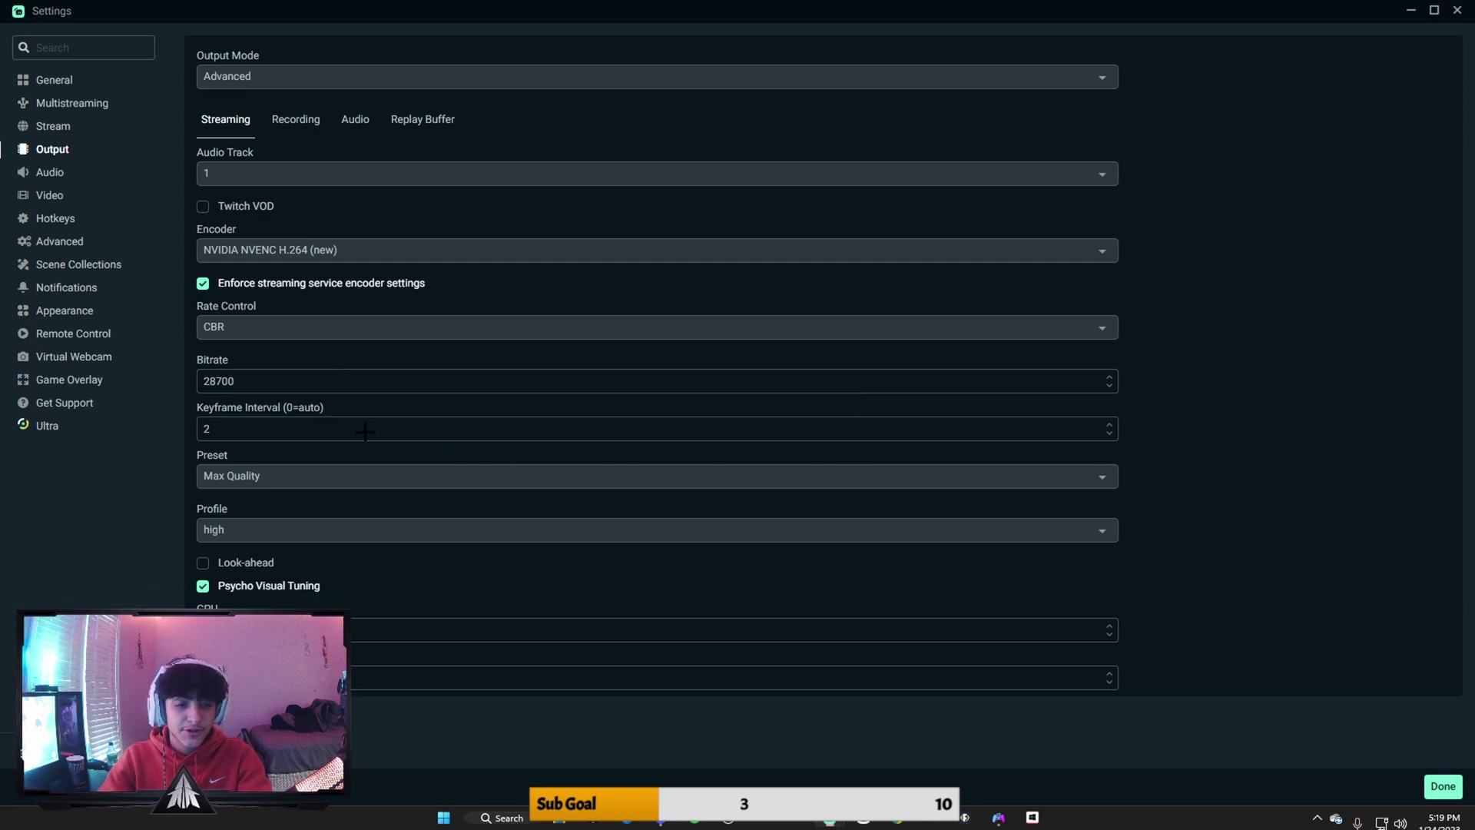
- Keep the NVENC encoder preset at Max Quality and the profile at high
{"action": "left_click", "coordinate": [287, 475]}
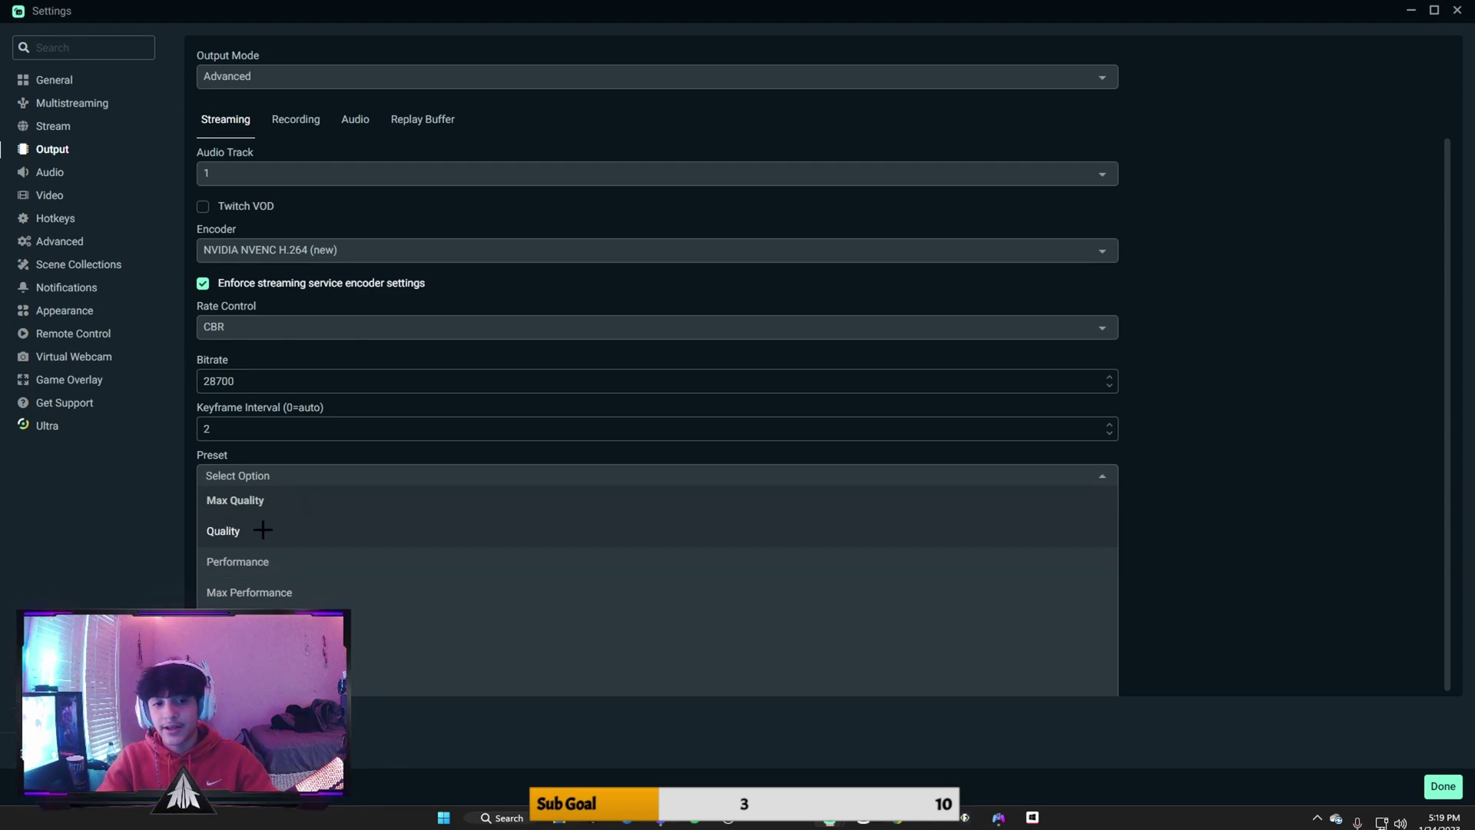
{"action": "left_click", "coordinate": [300, 499]}
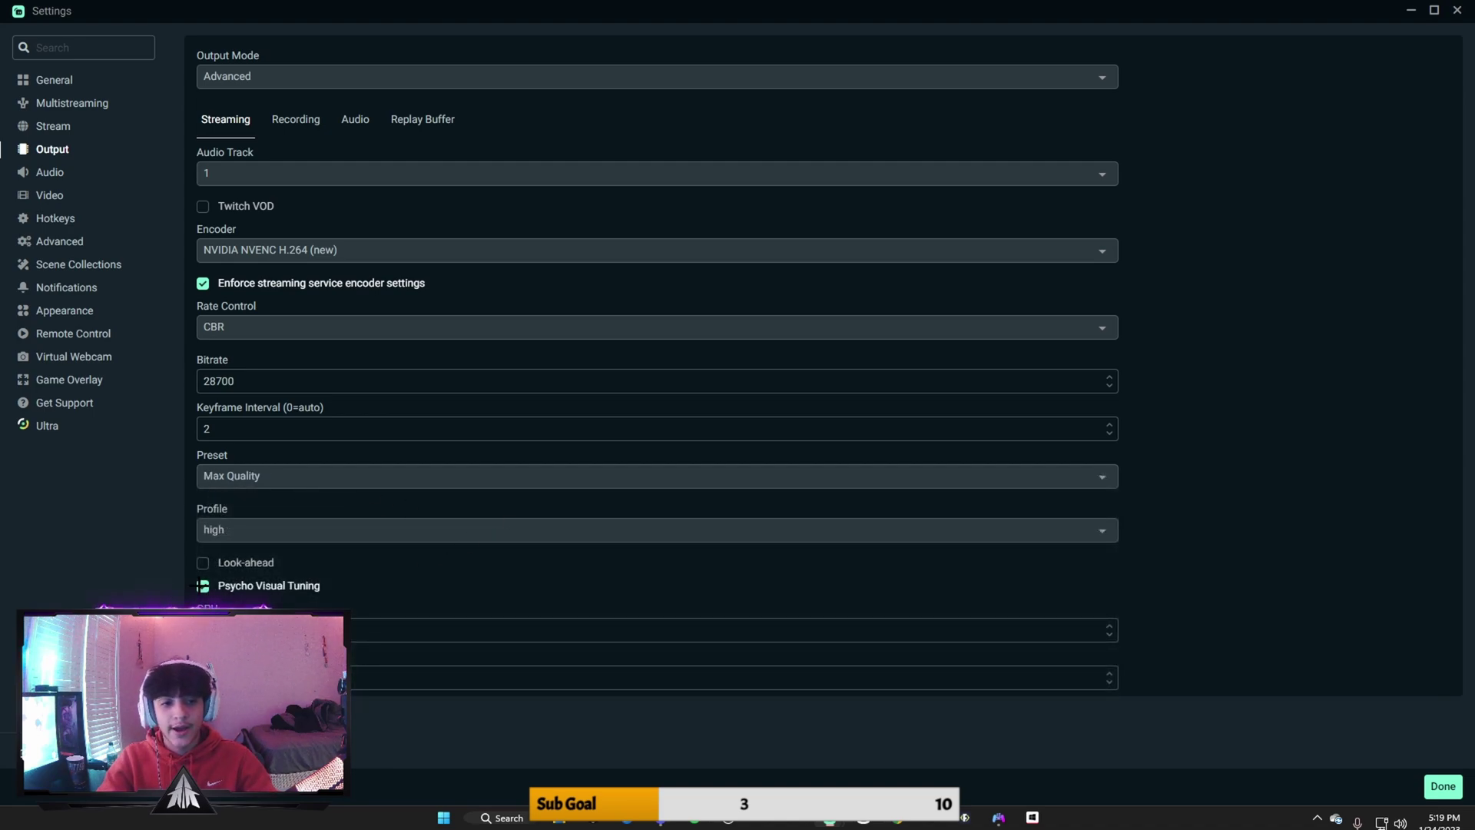
{"action": "left_click", "coordinate": [248, 525]}
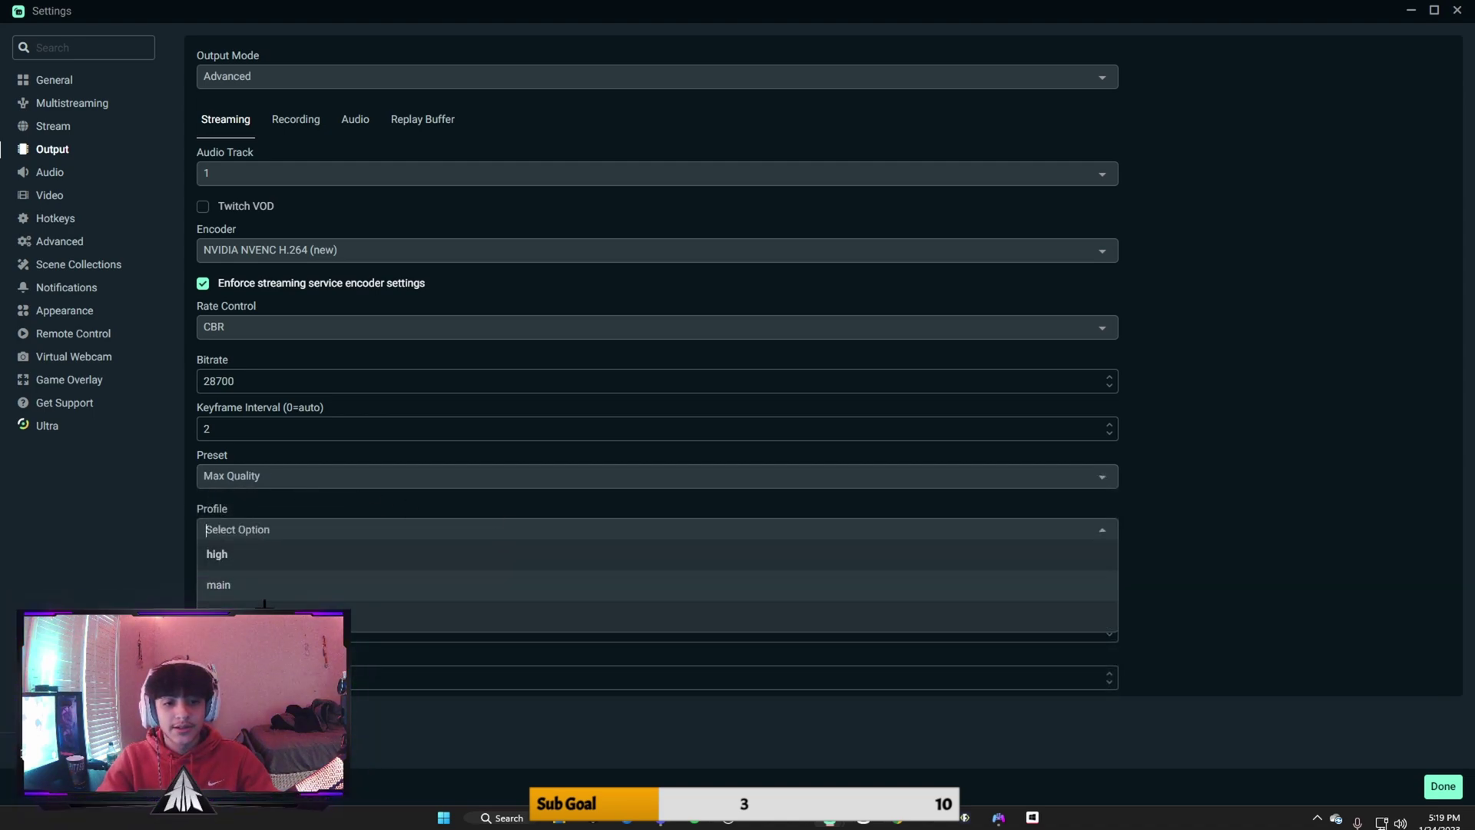
{"action": "left_click", "coordinate": [284, 556]}
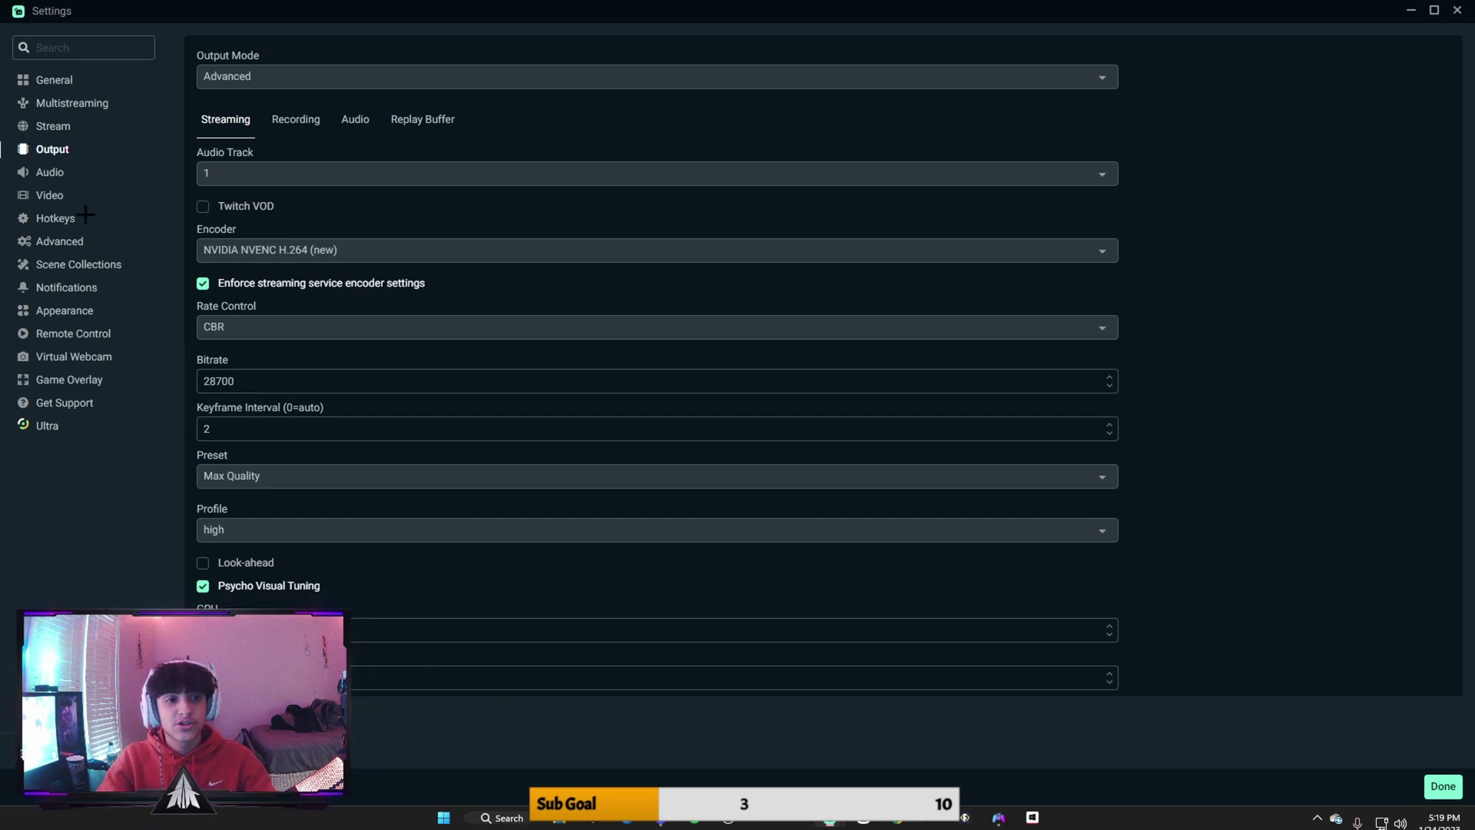
- Keep audio at 48khz sample rate with Stereo channels, then move to Video settings
{"action": "left_click", "coordinate": [51, 174]}
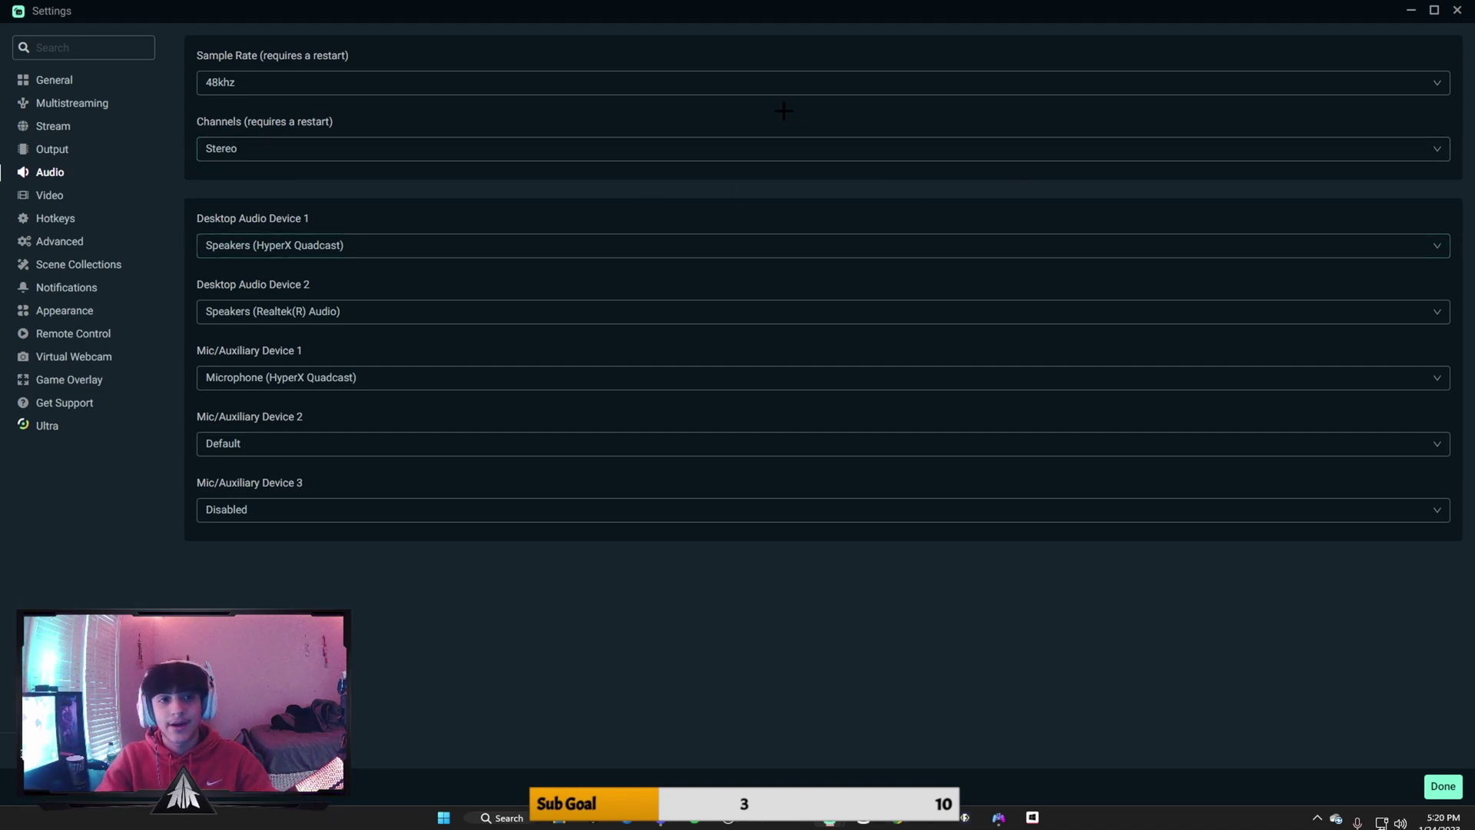
{"action": "left_click", "coordinate": [341, 82]}
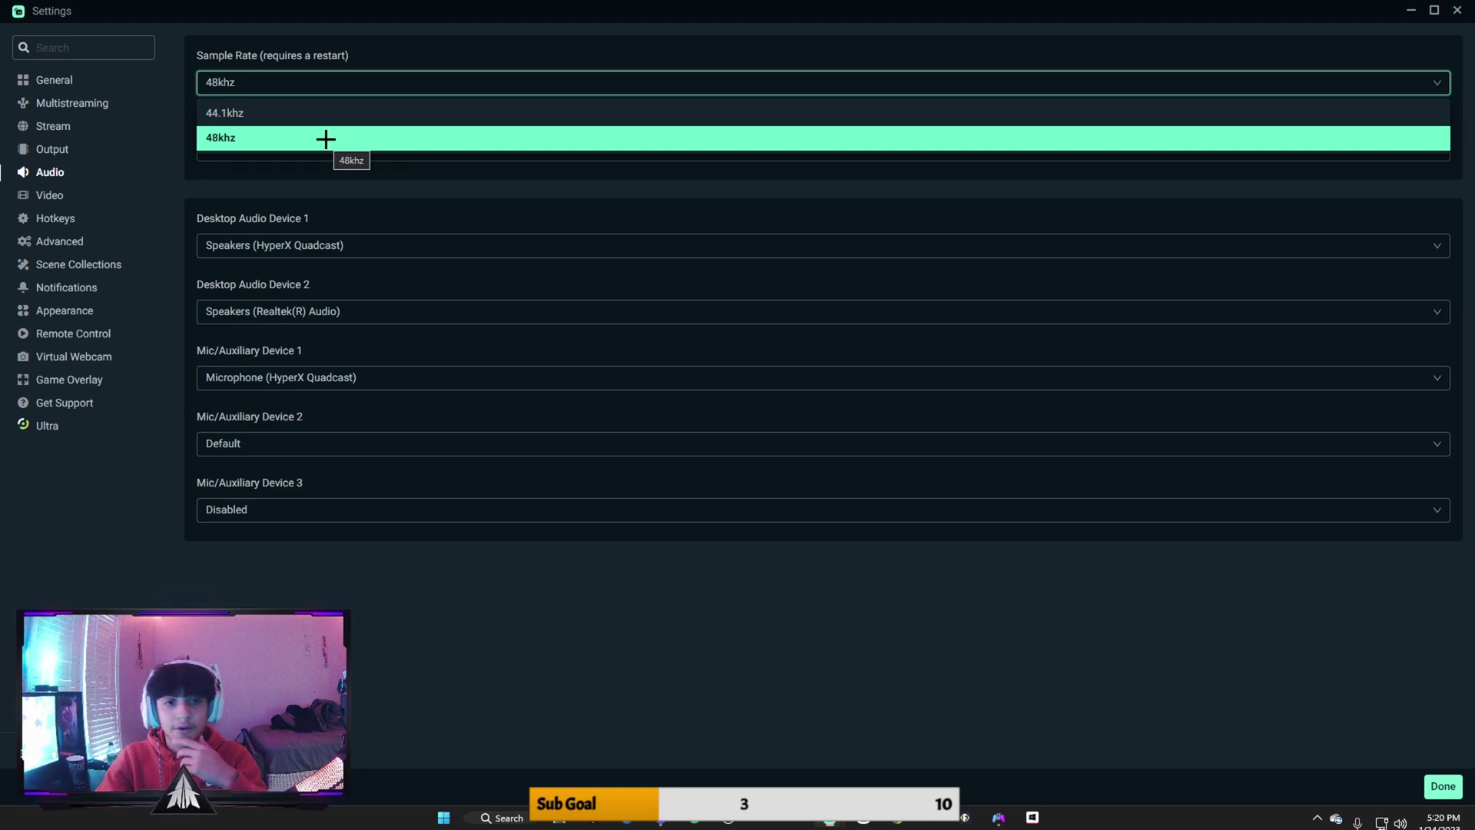
{"action": "left_click", "coordinate": [325, 139]}
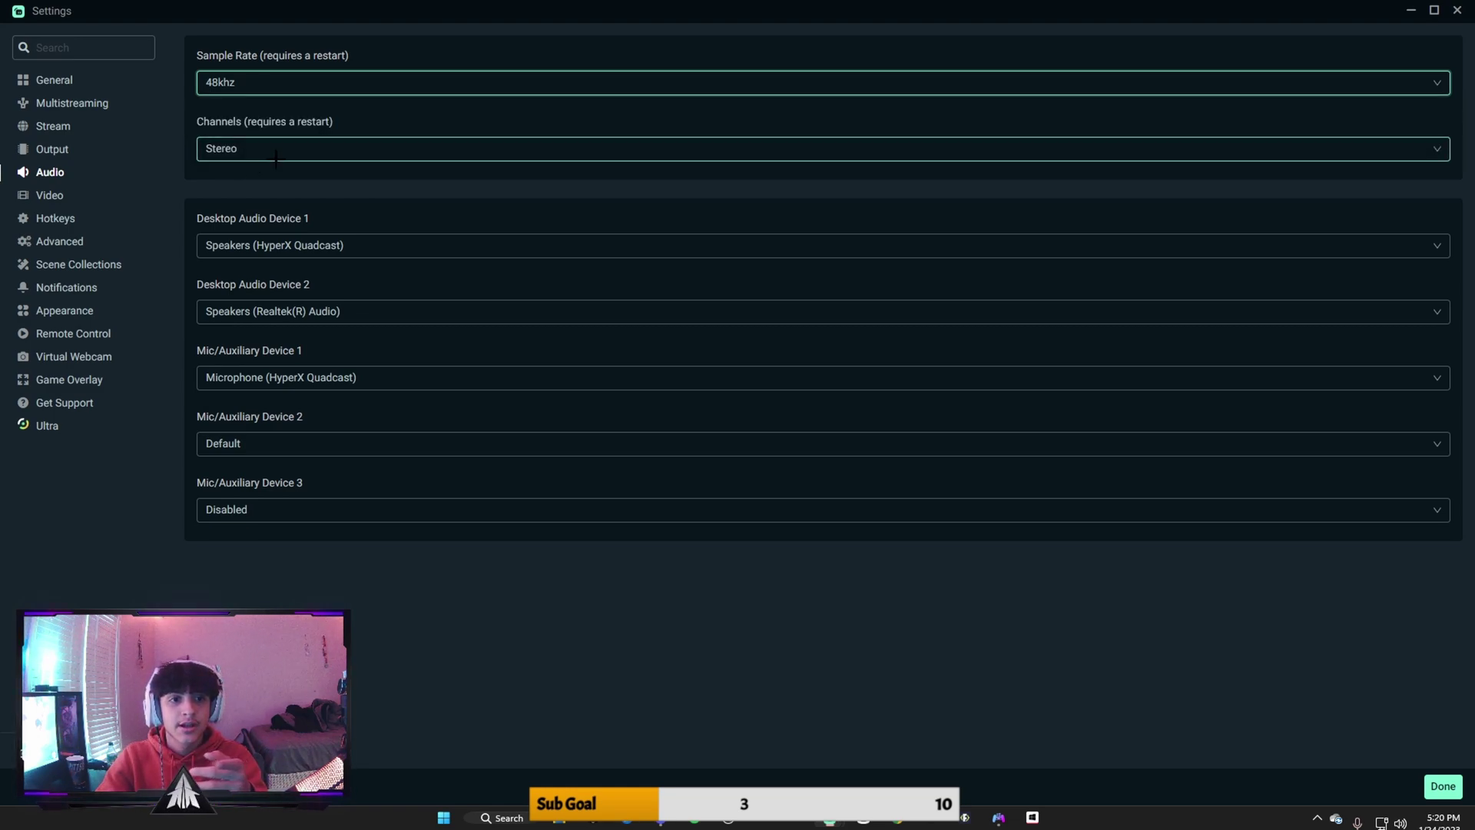
{"action": "left_click", "coordinate": [298, 149]}
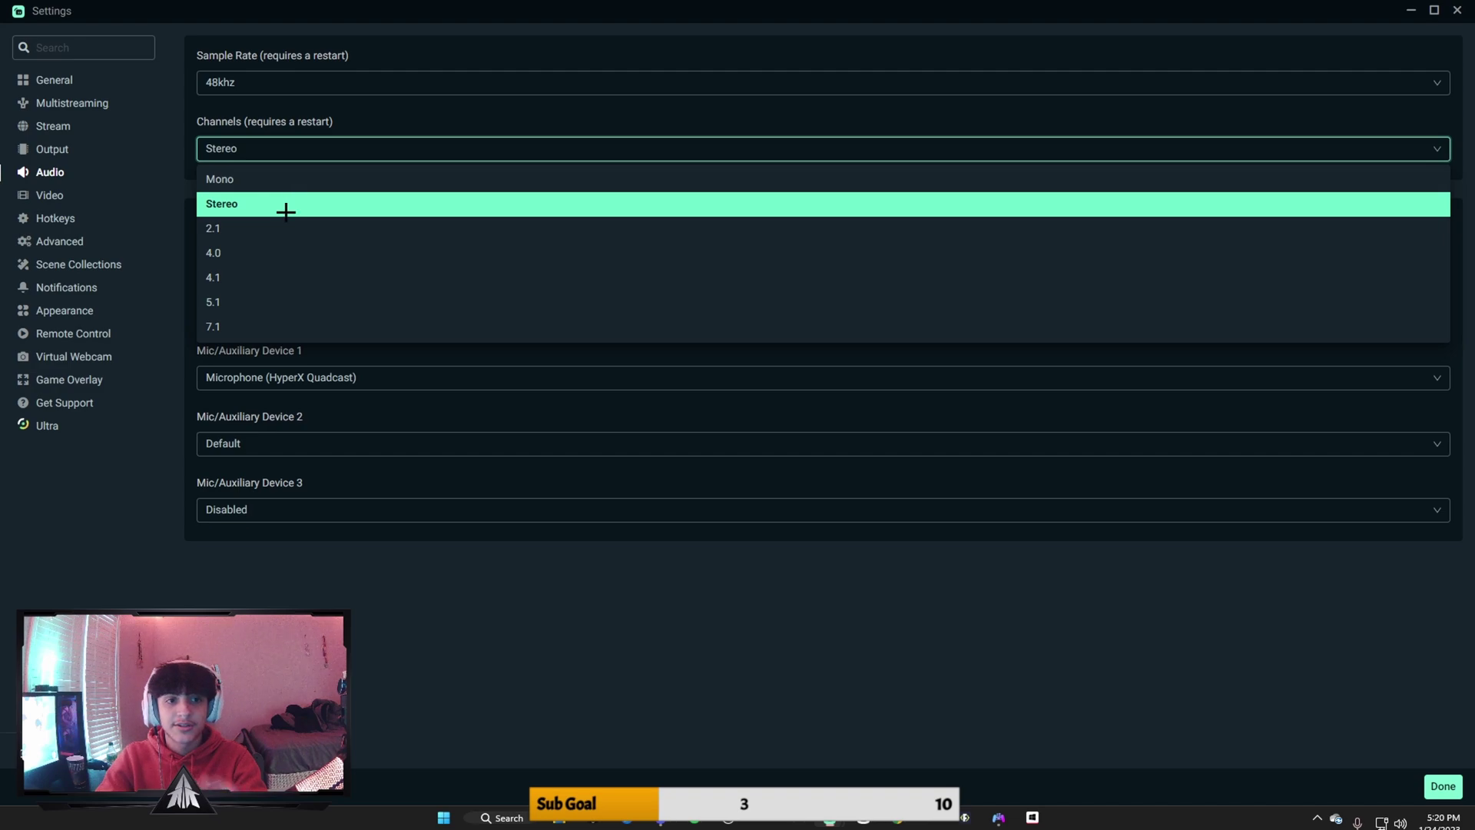
{"action": "left_click", "coordinate": [286, 204]}
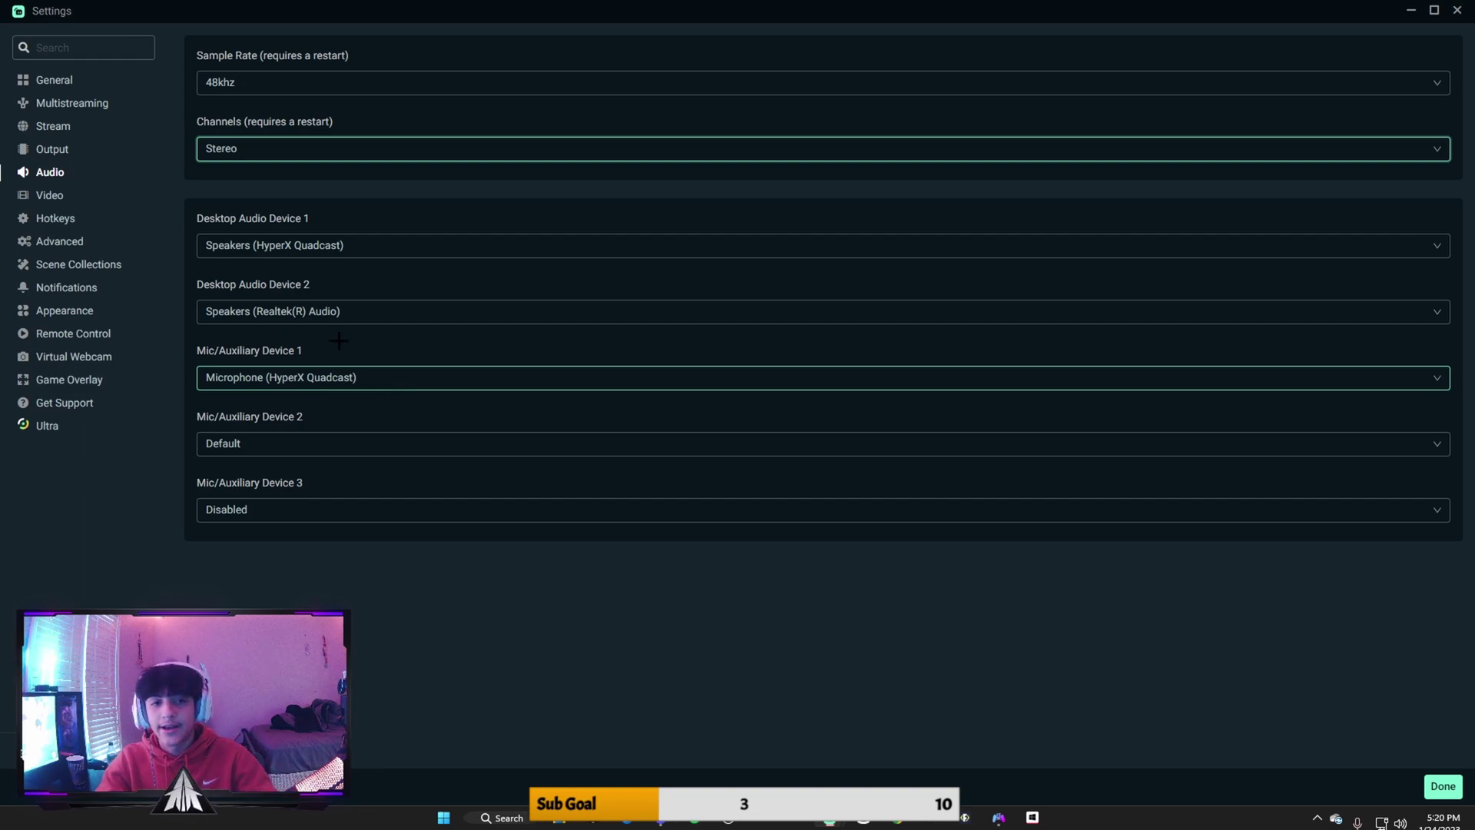
{"action": "left_click", "coordinate": [49, 195]}
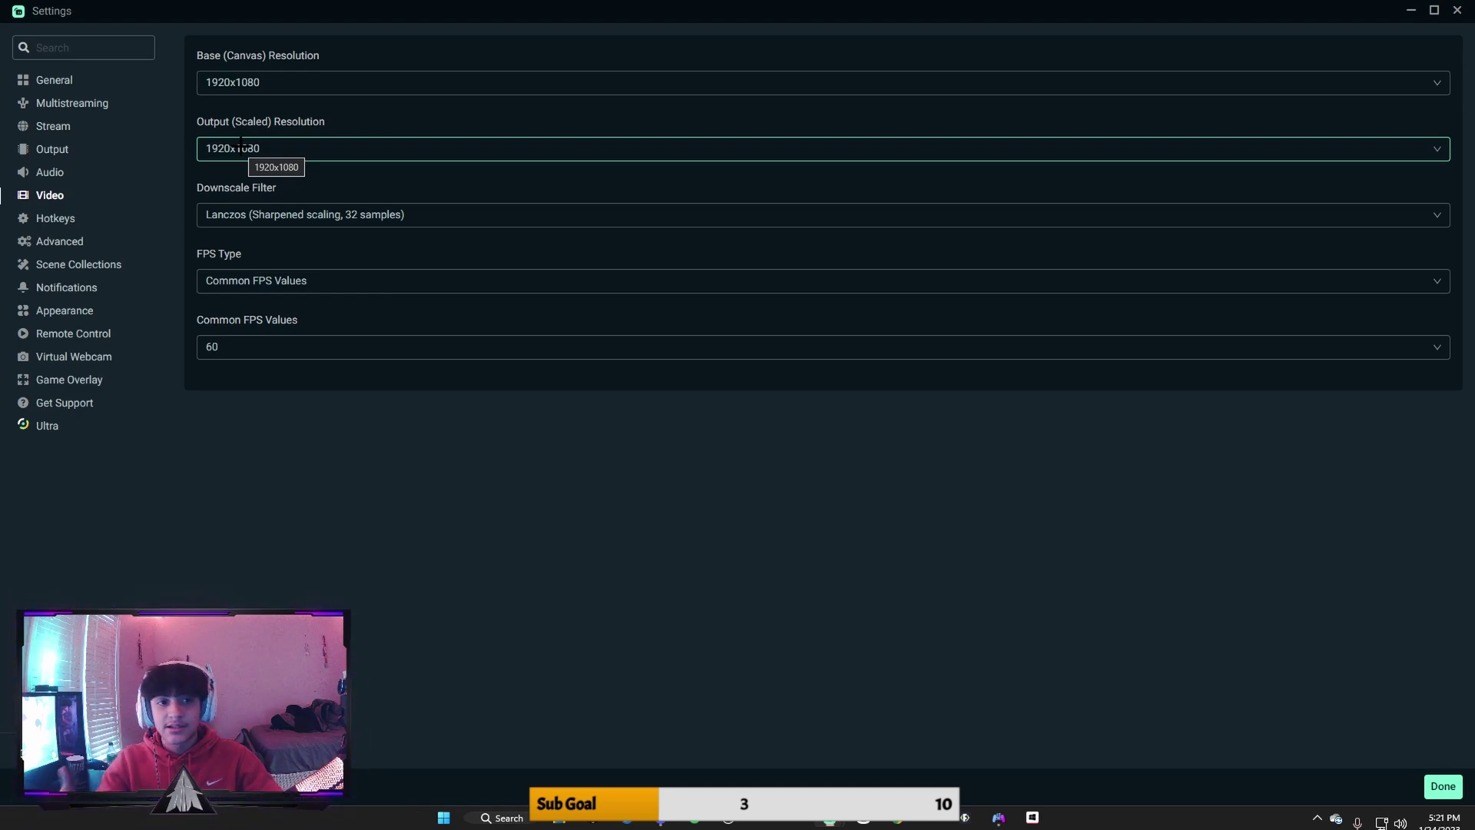
- Set the output (scaled) resolution to 1920x1080 to match the base canvas
{"action": "left_click", "coordinate": [436, 146]}
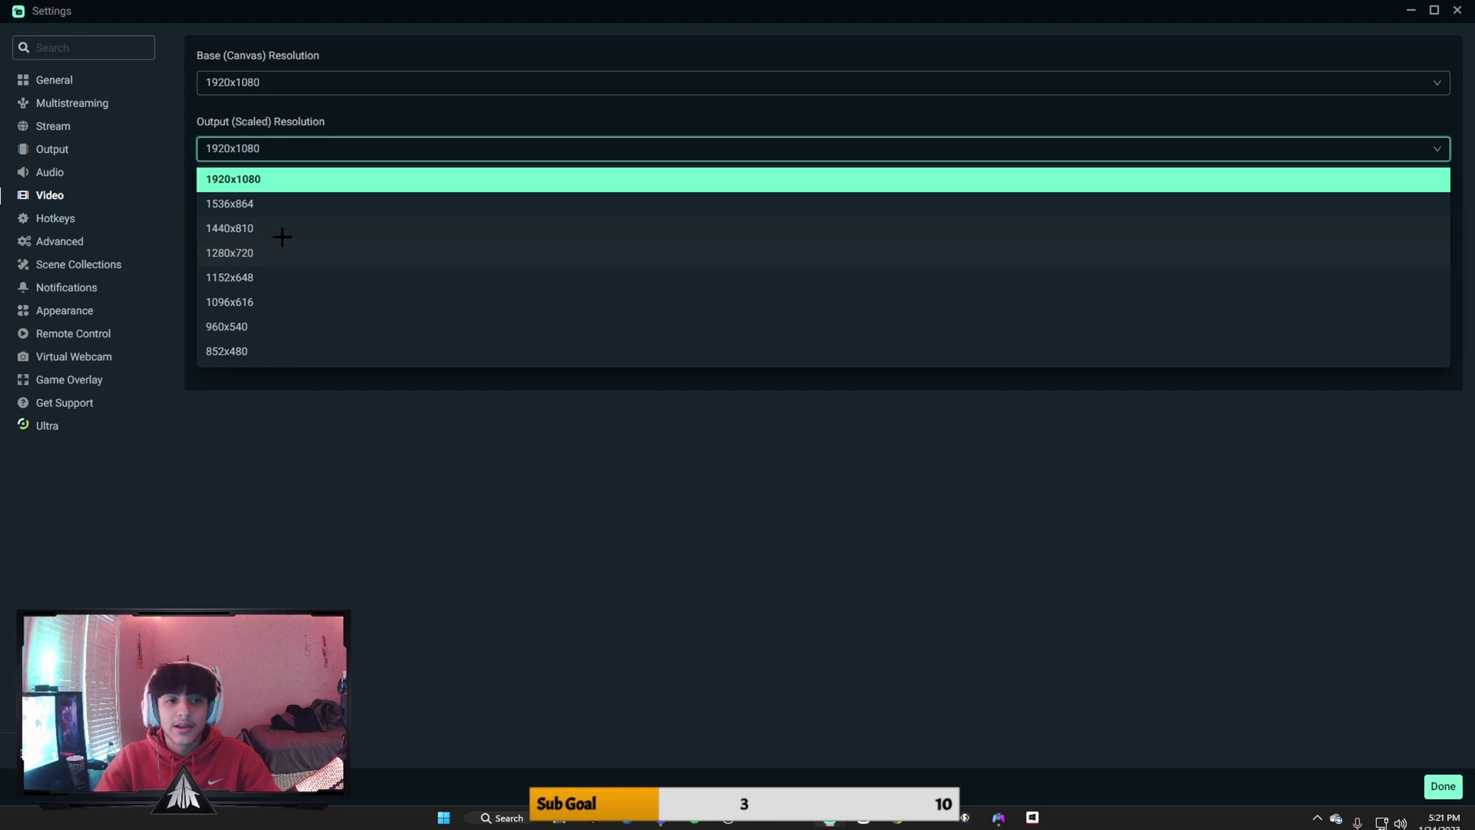
{"action": "left_click", "coordinate": [278, 179]}
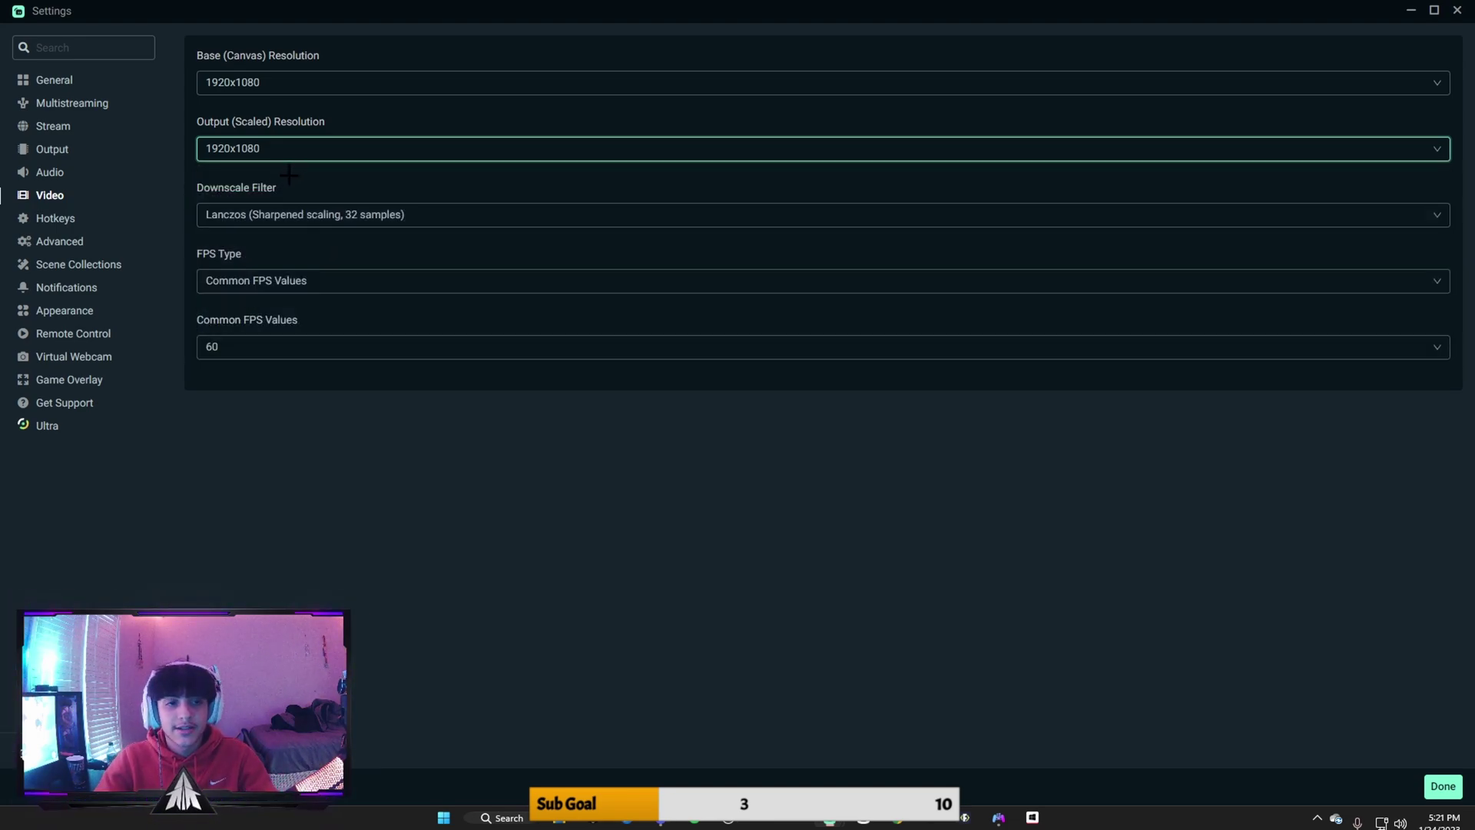
{"action": "left_click", "coordinate": [532, 77]}
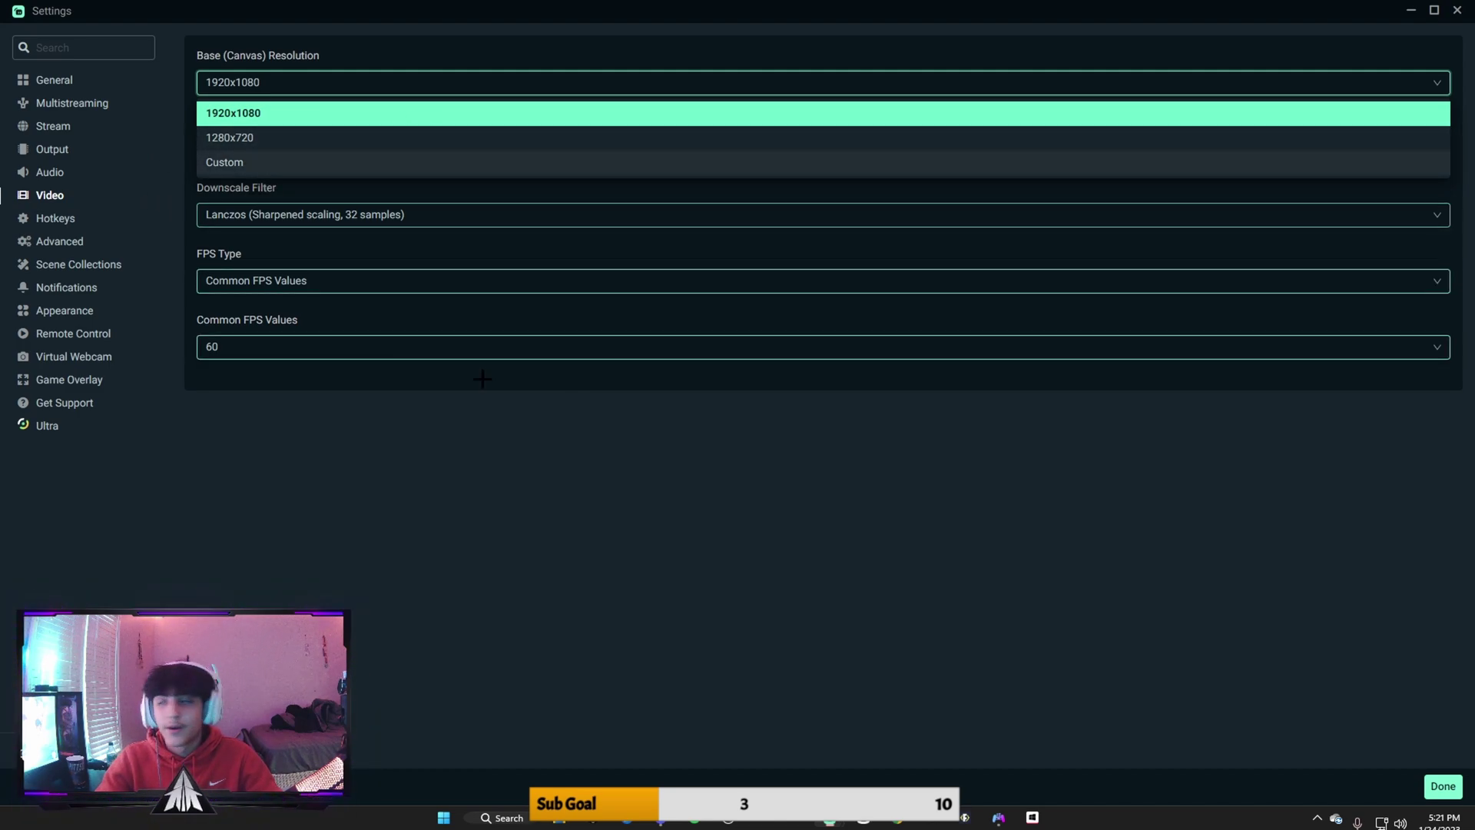
{"action": "left_click", "coordinate": [416, 407]}
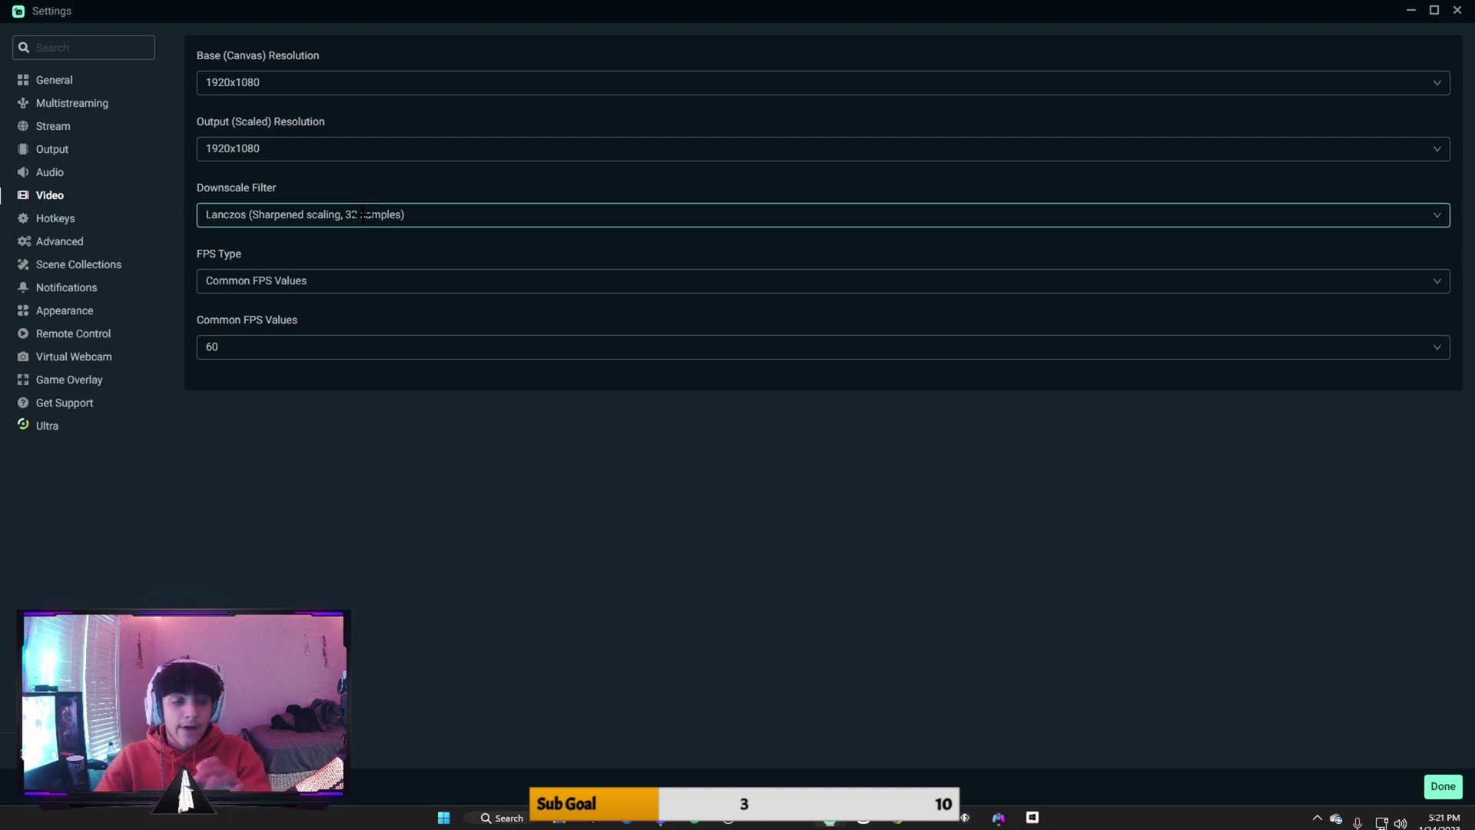
{"action": "left_click", "coordinate": [284, 348]}
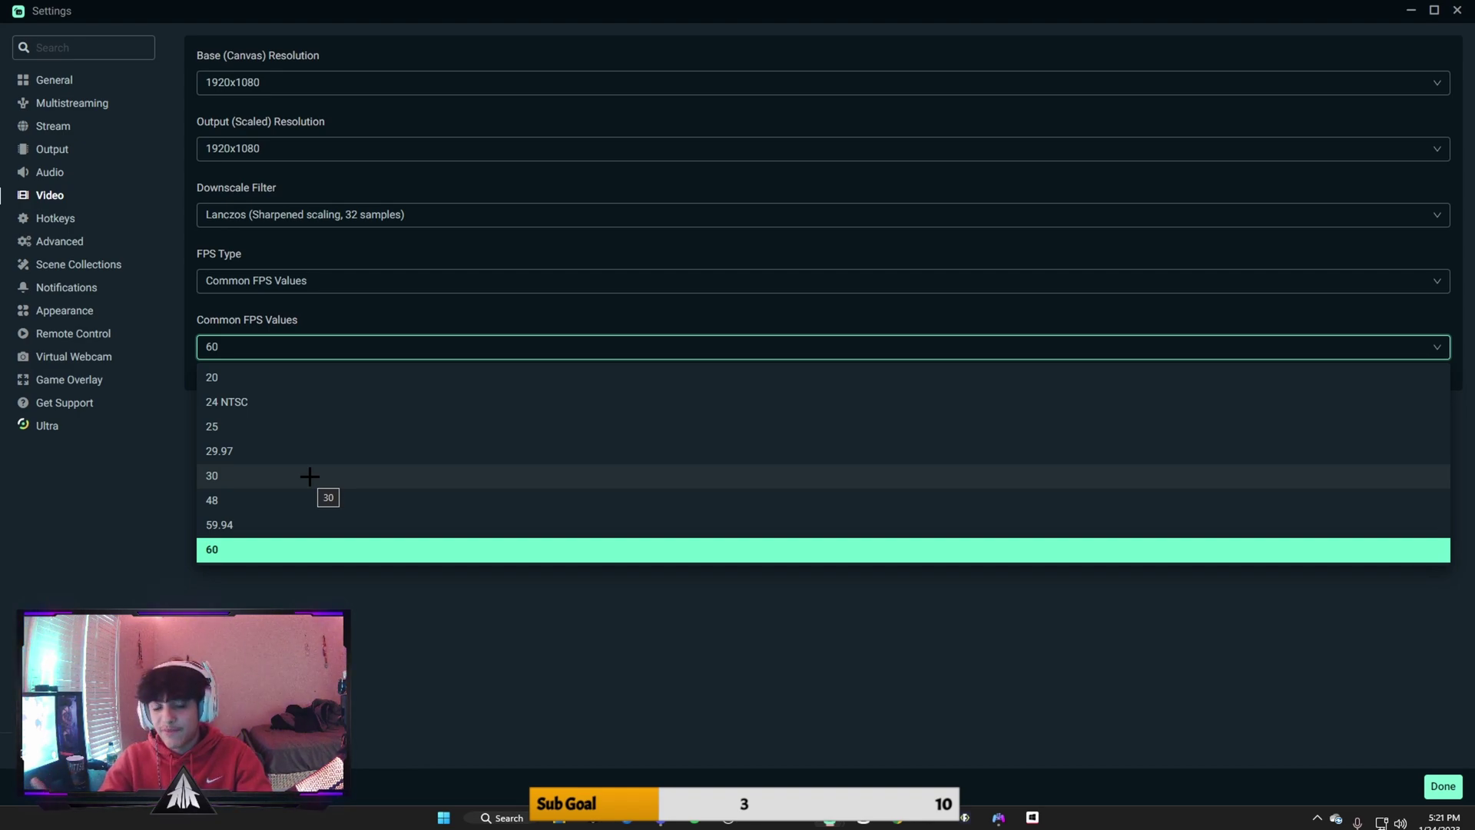
{"action": "left_click", "coordinate": [309, 550]}
{"action": "left_click", "coordinate": [391, 295]}
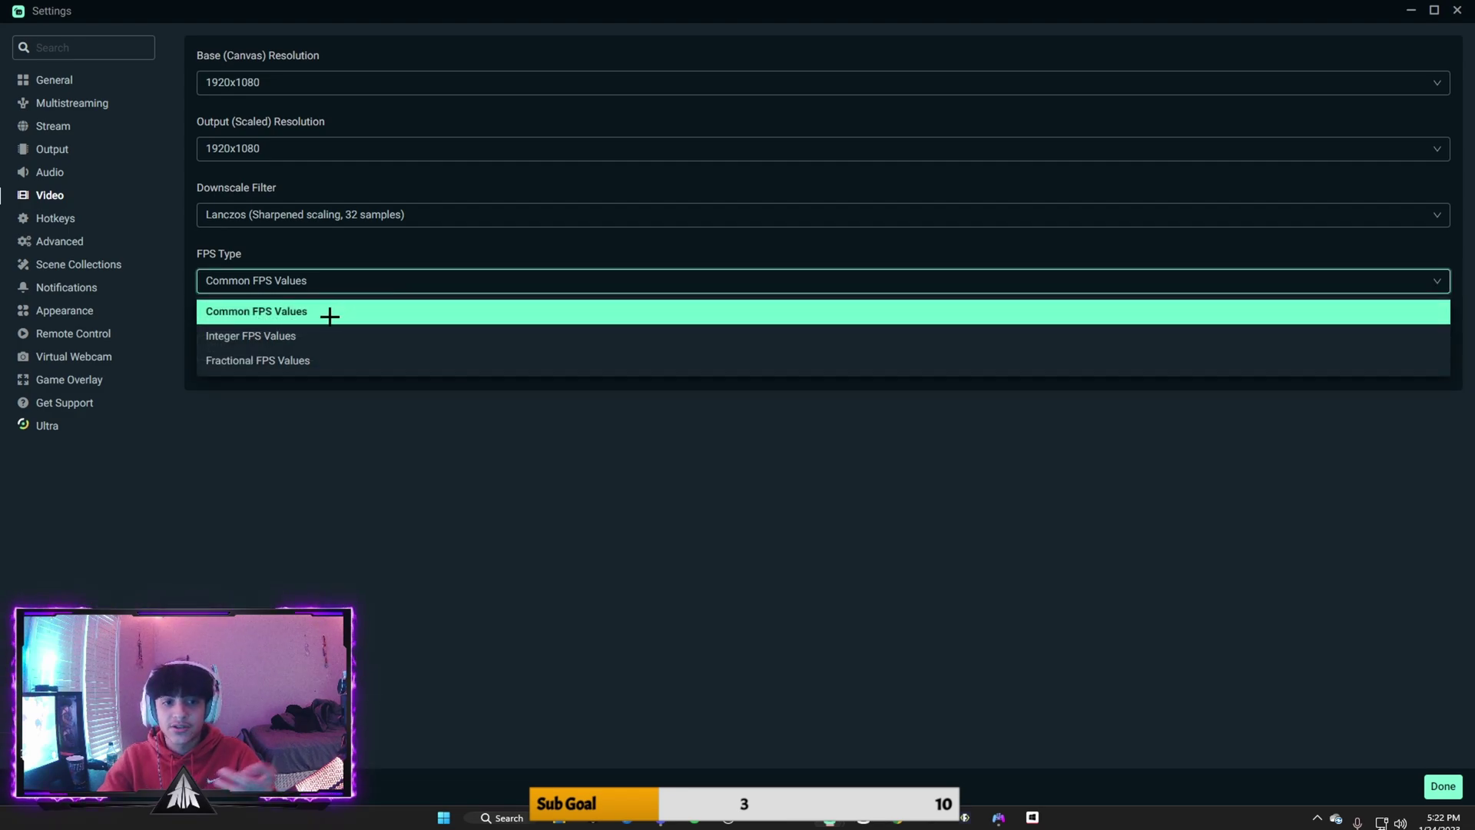
{"action": "left_click", "coordinate": [339, 281]}
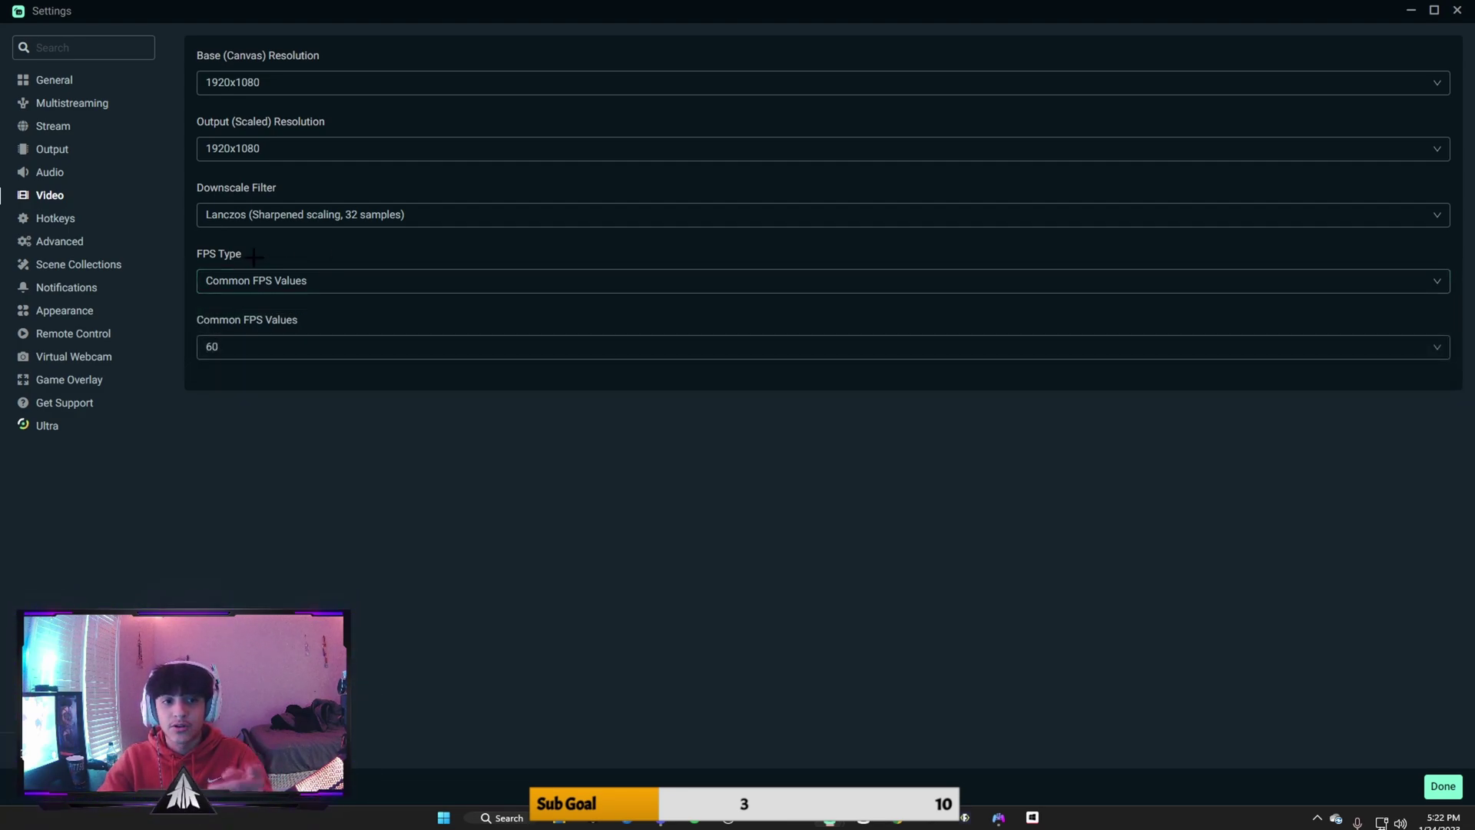
{"action": "left_click", "coordinate": [322, 215]}
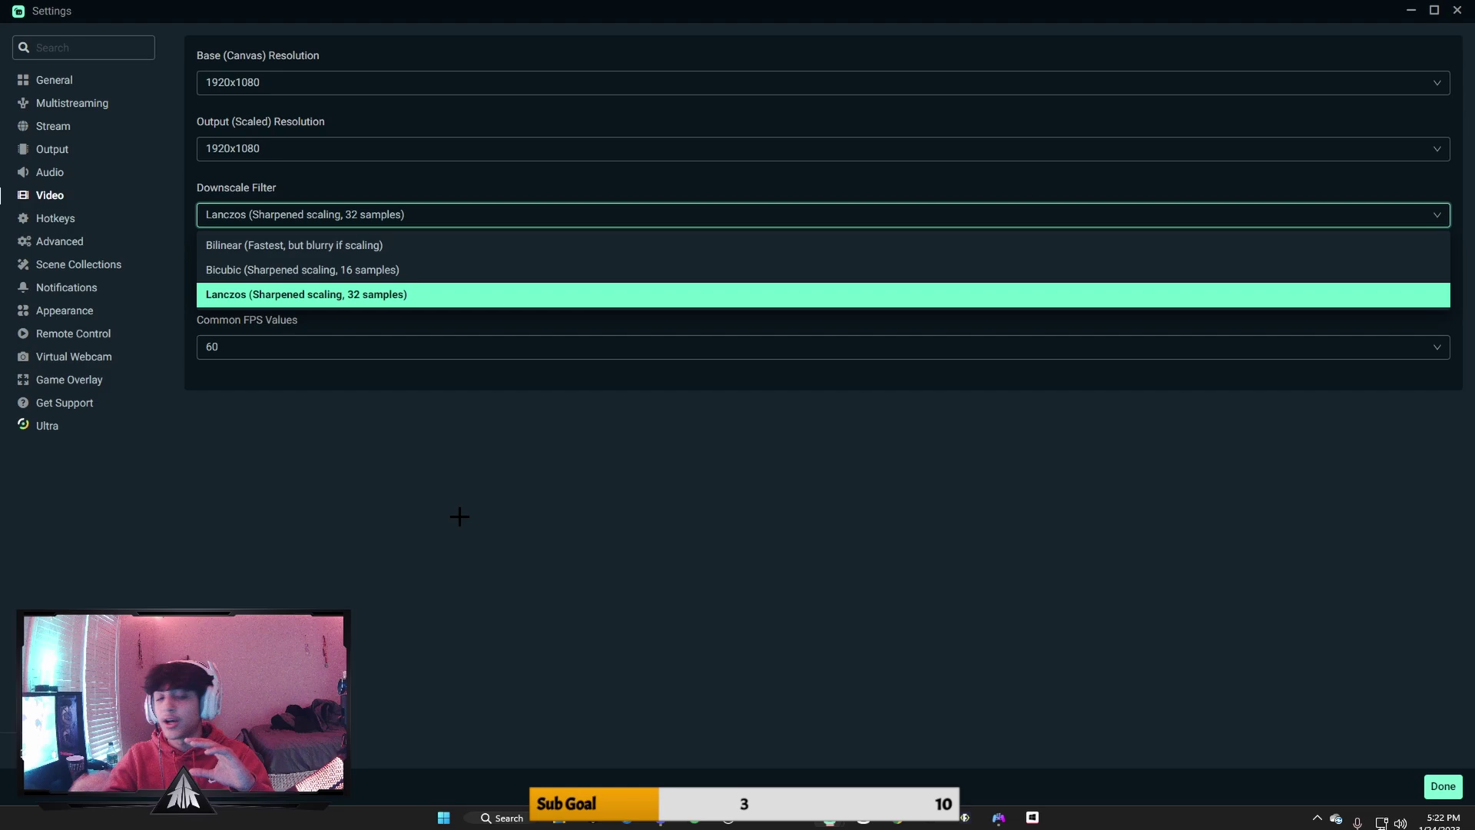
{"action": "left_click", "coordinate": [394, 295]}
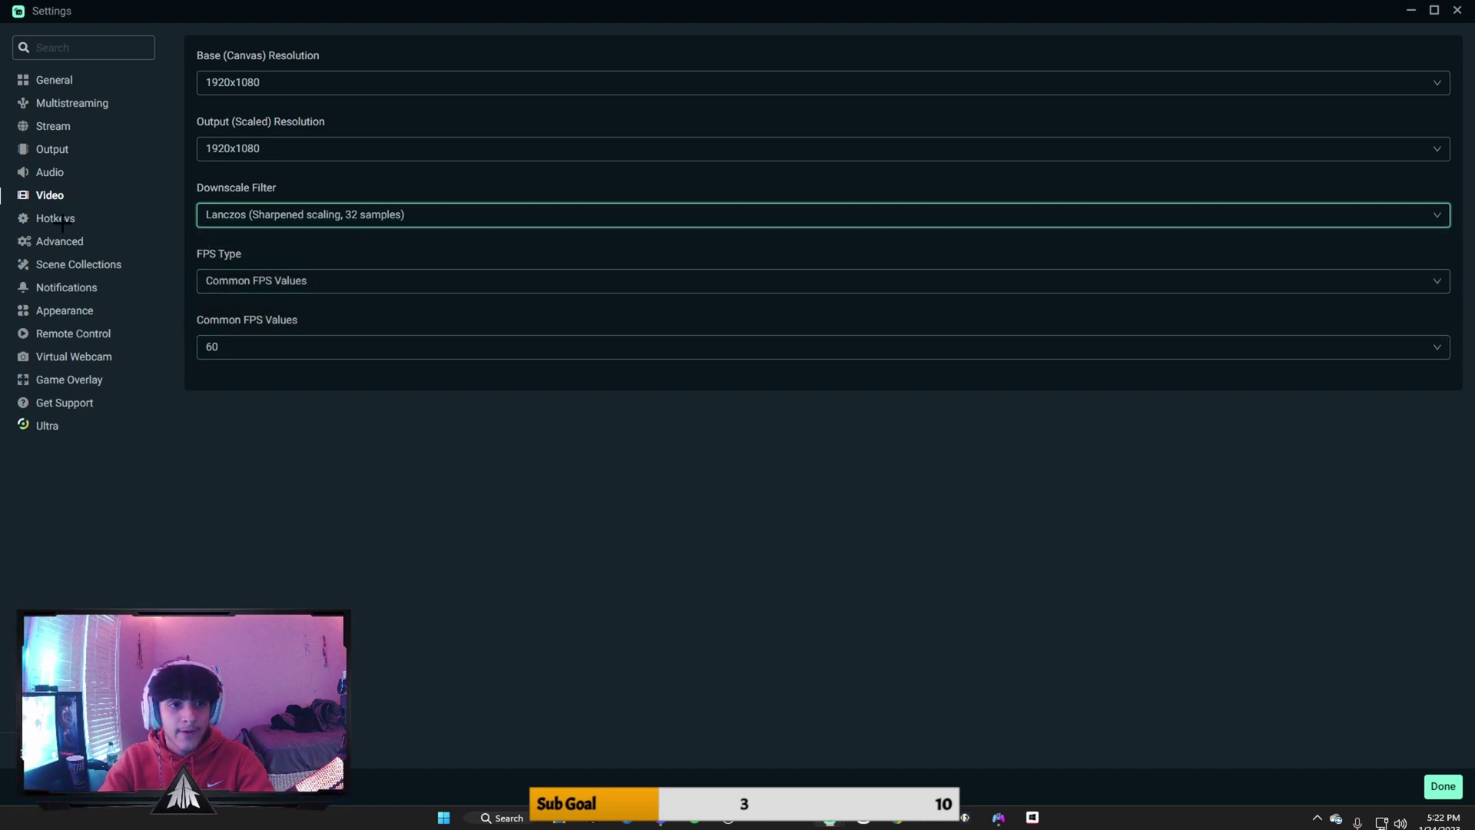
- Keep the process priority at High in the Advanced settings
{"action": "left_click", "coordinate": [62, 221]}
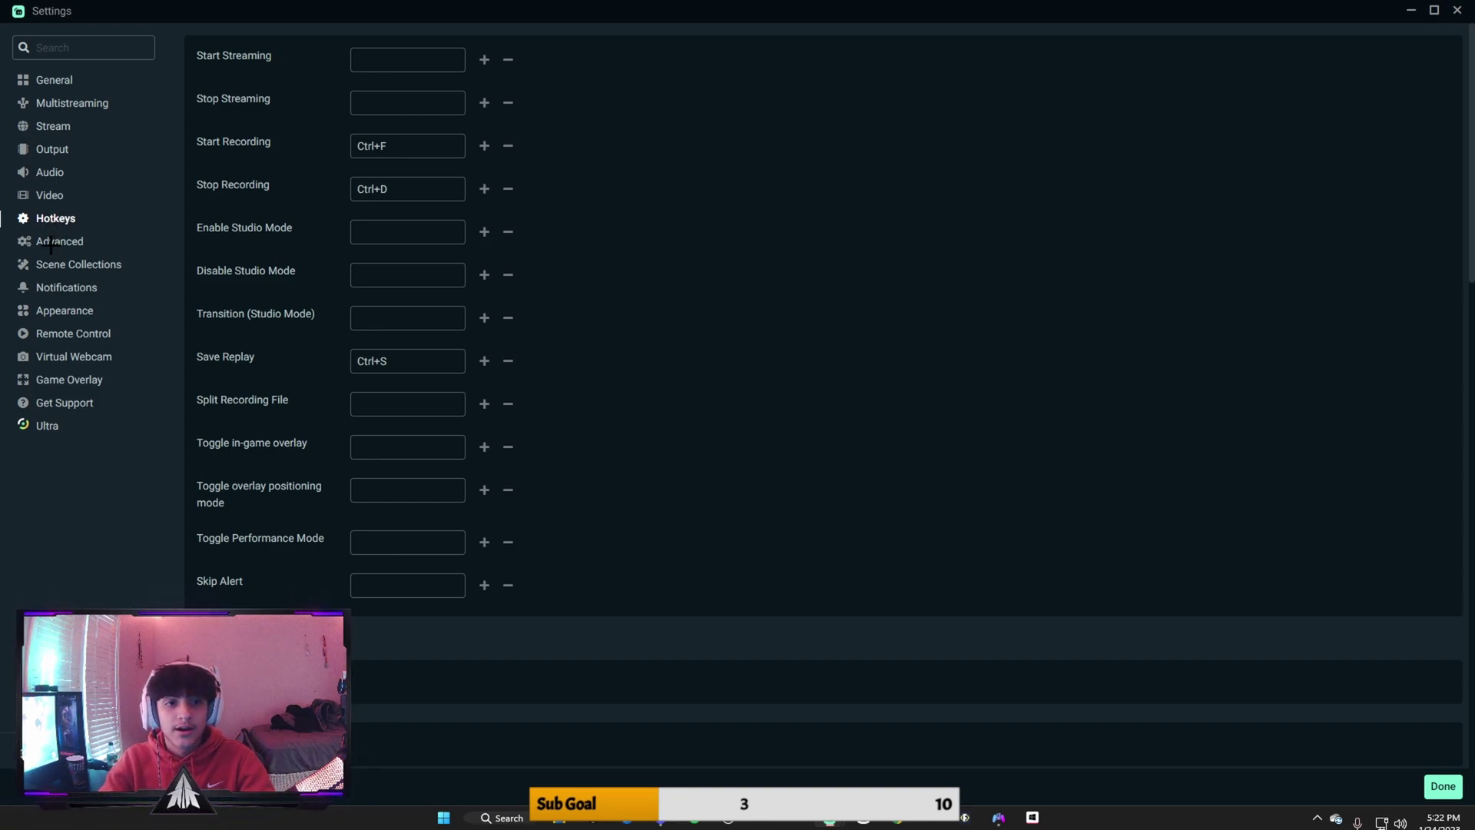
{"action": "left_click", "coordinate": [51, 243]}
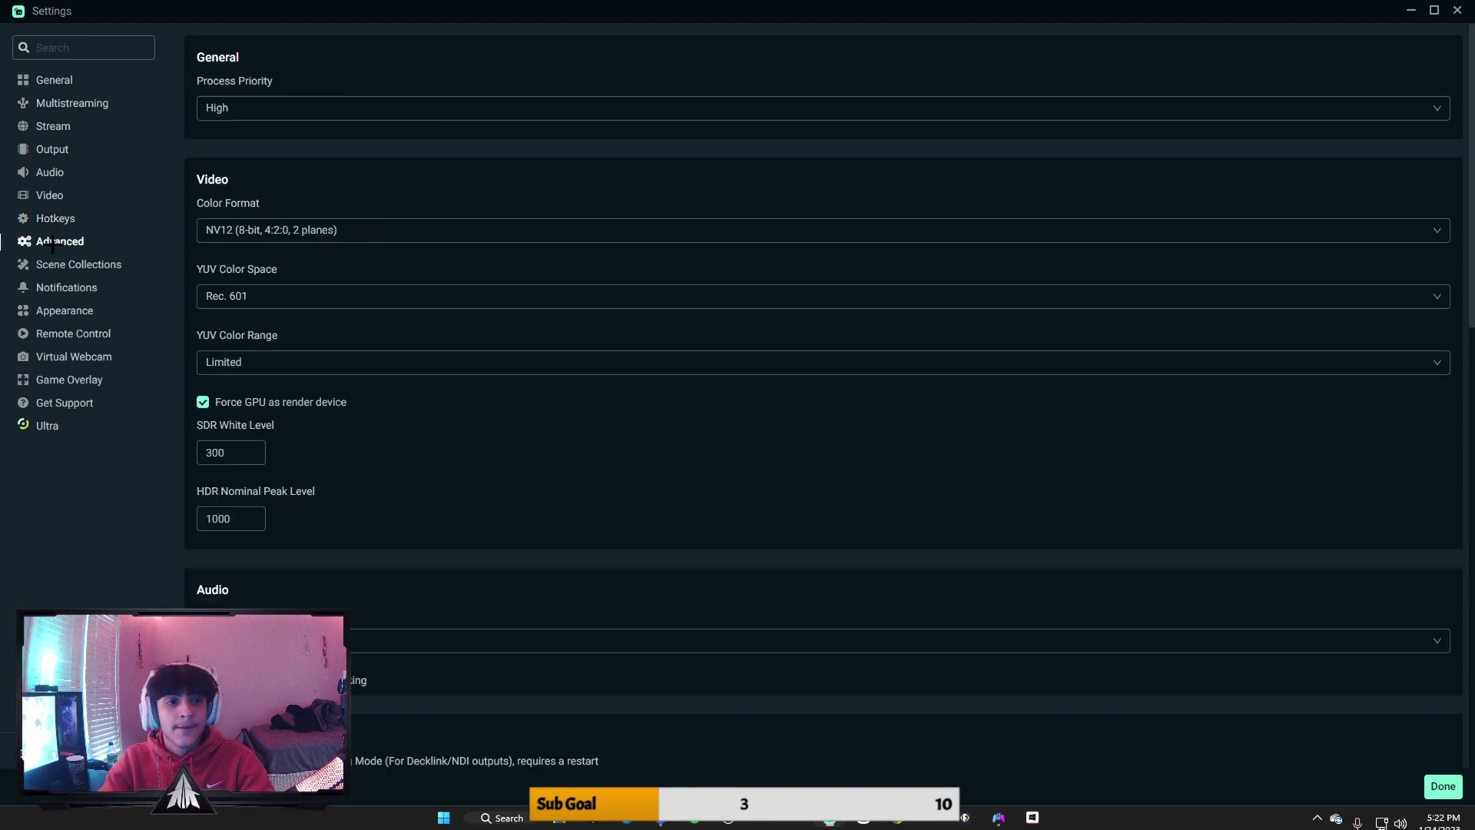
{"action": "left_click", "coordinate": [238, 115]}
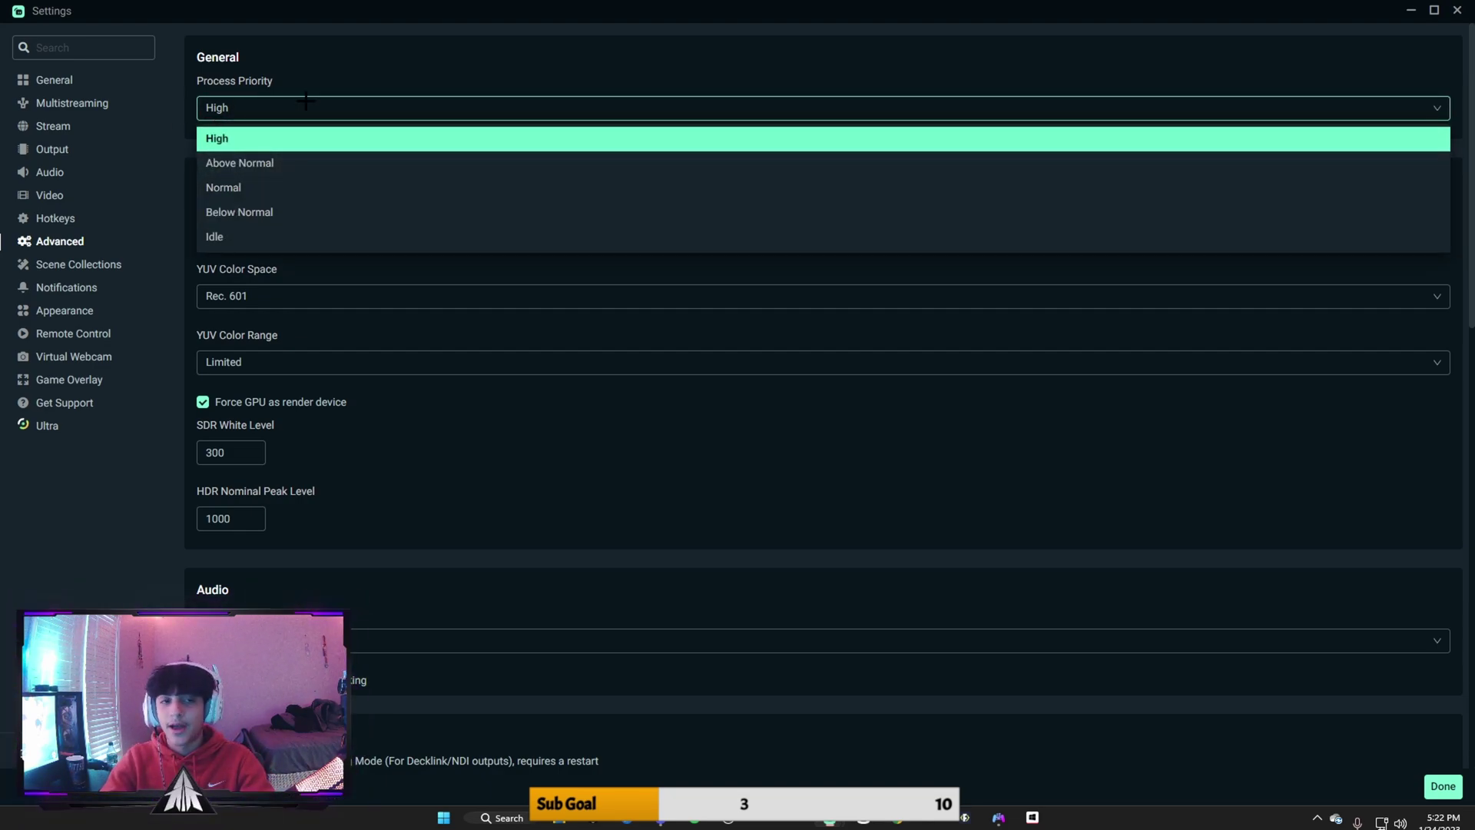
{"action": "left_click", "coordinate": [227, 112]}
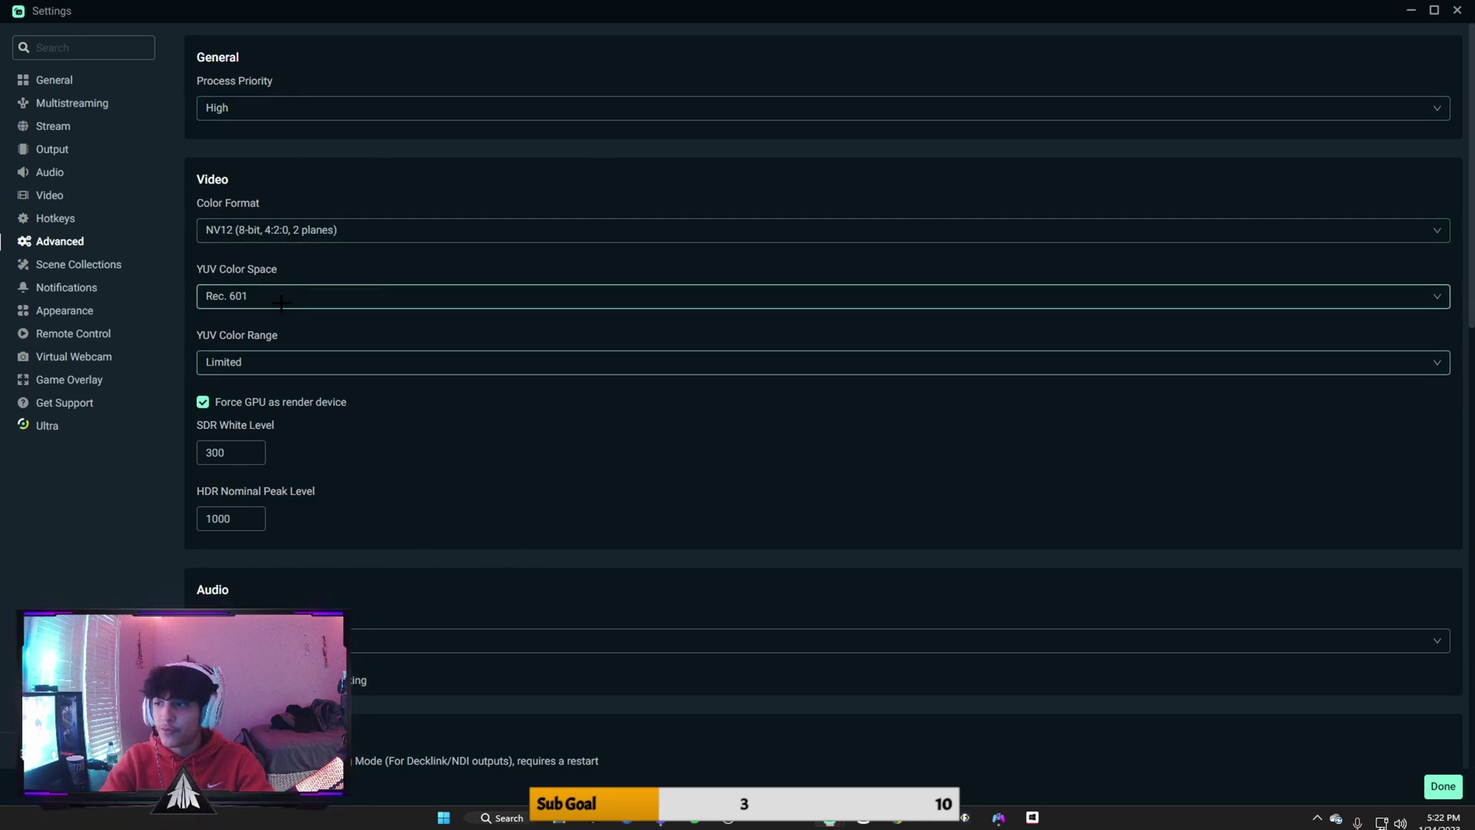
- Review stream delay 0 s, auto-reconnect retry delay 10, maximum retries 20 and Network options
{"action": "scroll", "coordinate": [353, 343], "scroll_direction": "down", "scroll_amount": 1}
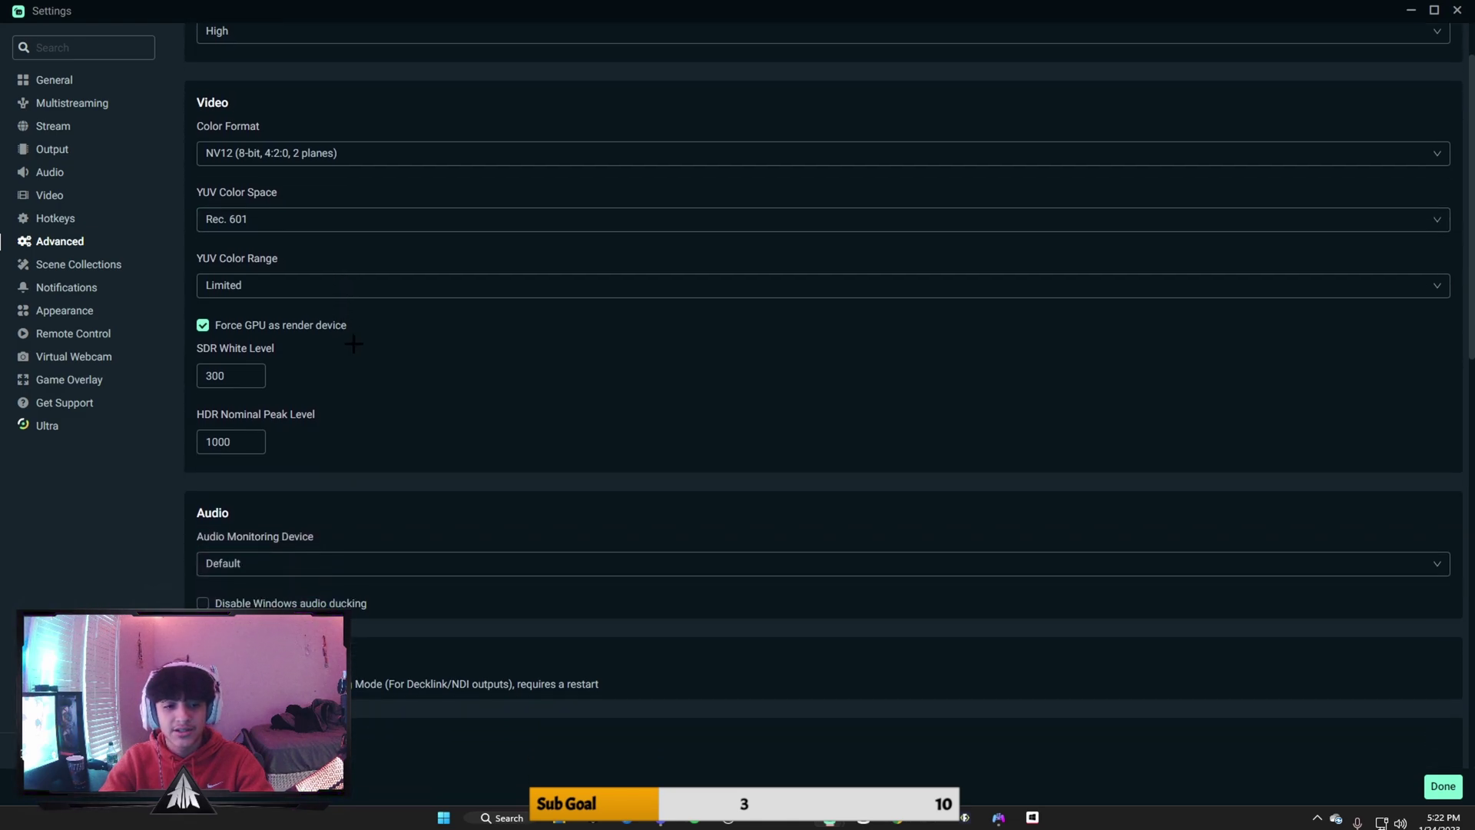
{"action": "scroll", "coordinate": [354, 343], "scroll_direction": "down", "scroll_amount": 4}
{"action": "scroll", "coordinate": [365, 457], "scroll_direction": "down", "scroll_amount": 1}
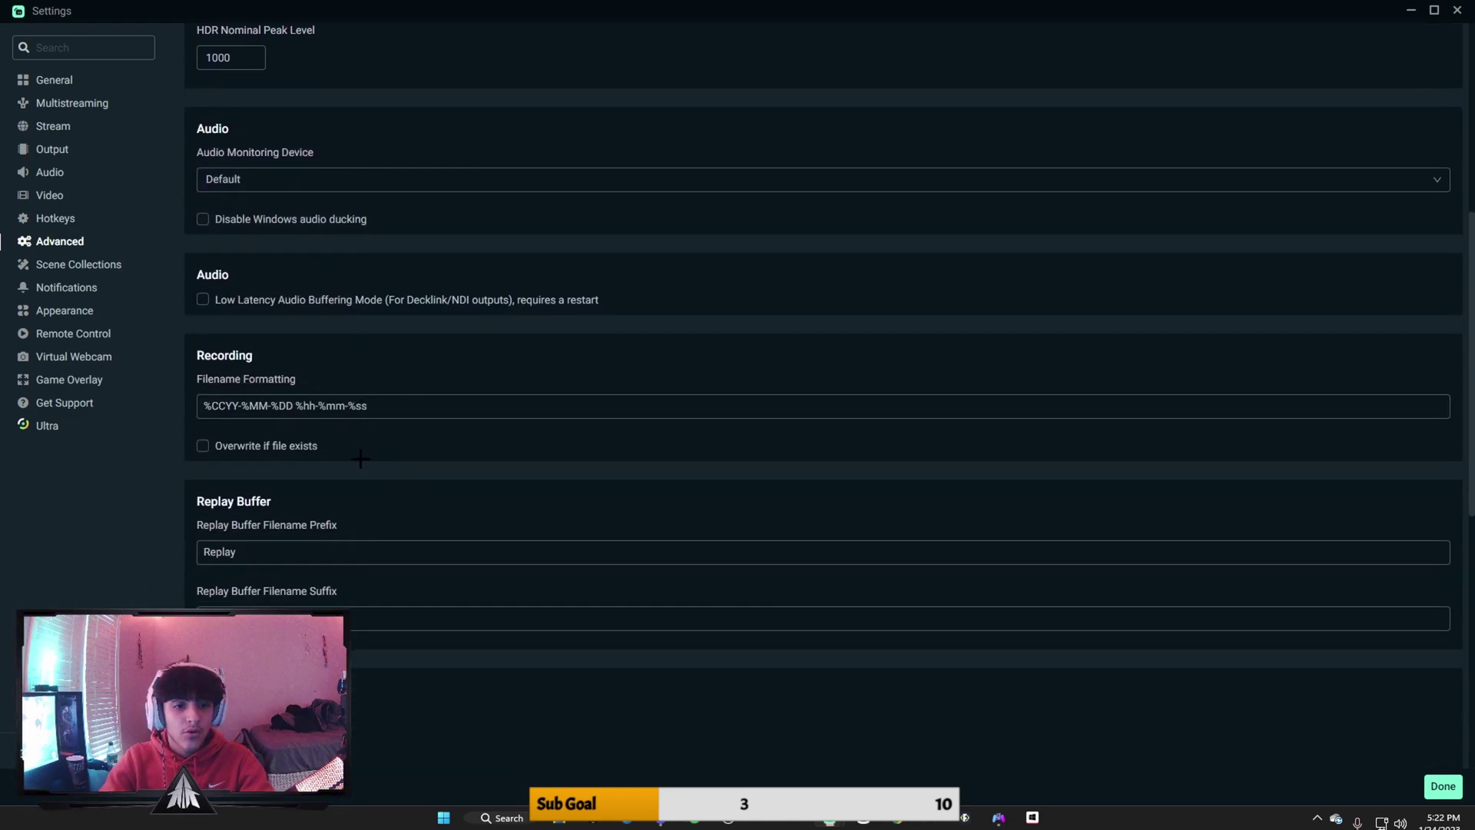
{"action": "scroll", "coordinate": [302, 473], "scroll_direction": "down", "scroll_amount": 3}
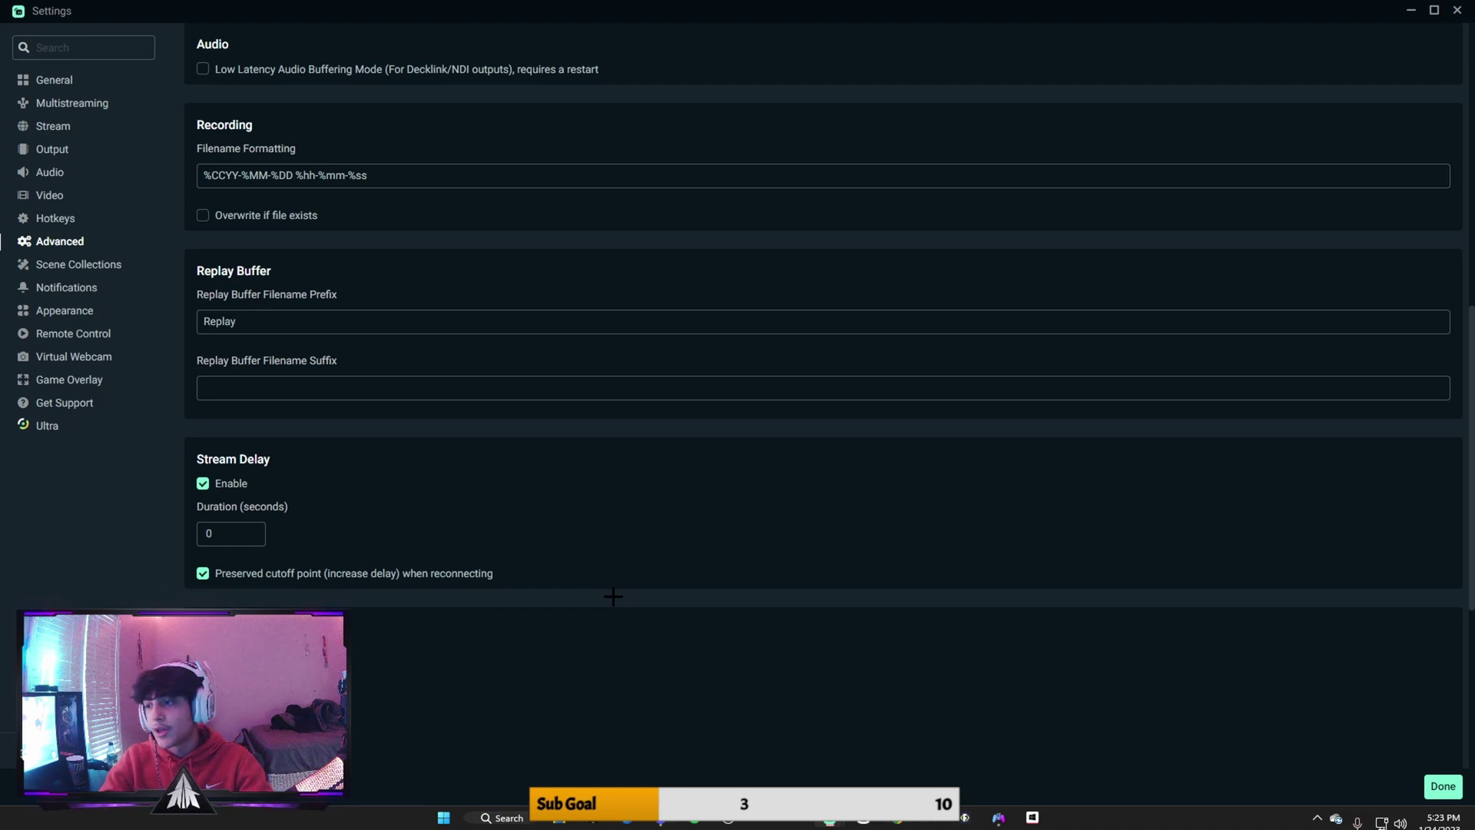
{"action": "scroll", "coordinate": [607, 596], "scroll_direction": "down", "scroll_amount": 3}
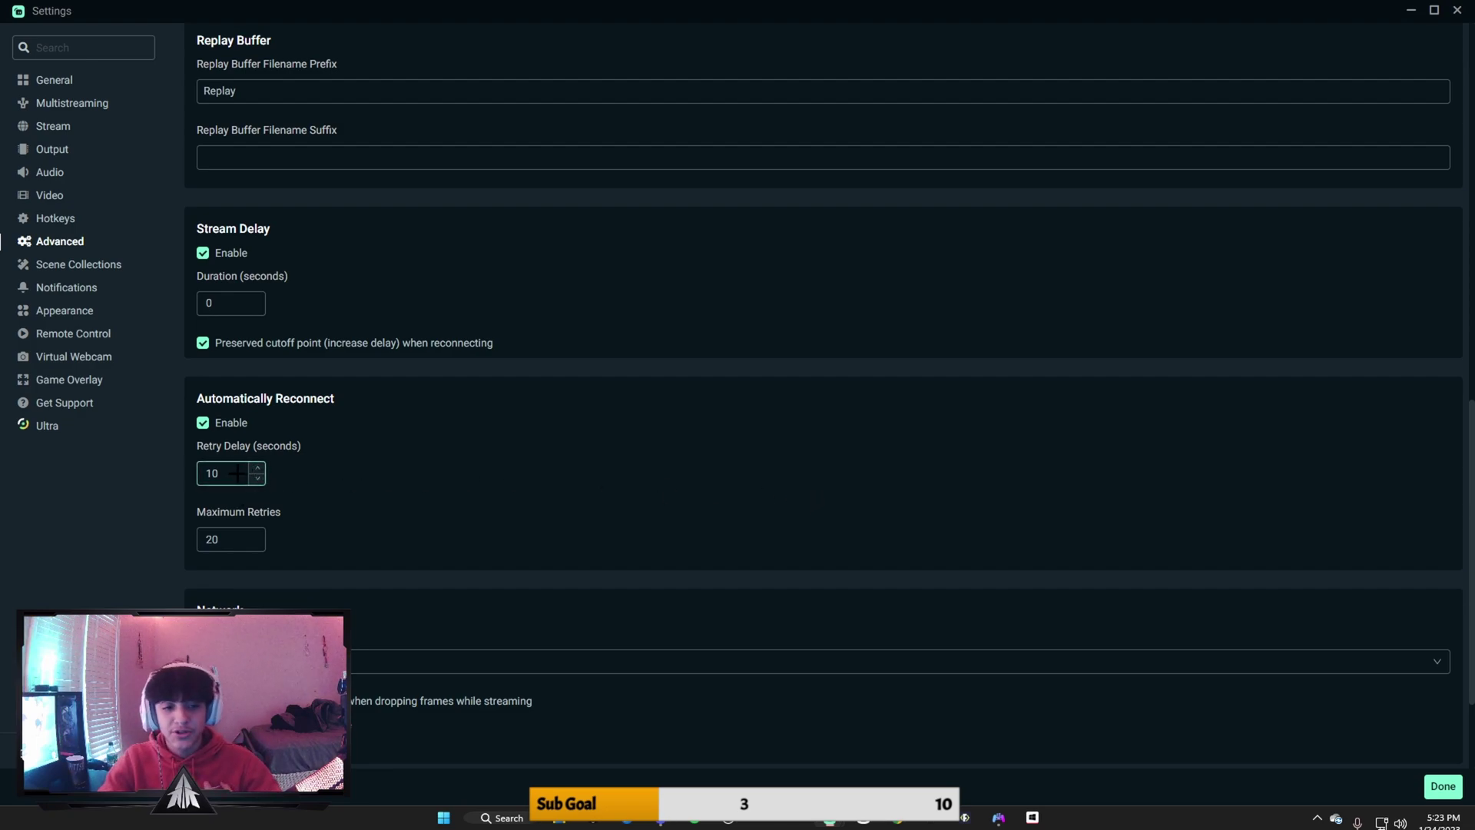
{"action": "scroll", "coordinate": [553, 614], "scroll_direction": "down", "scroll_amount": 2}
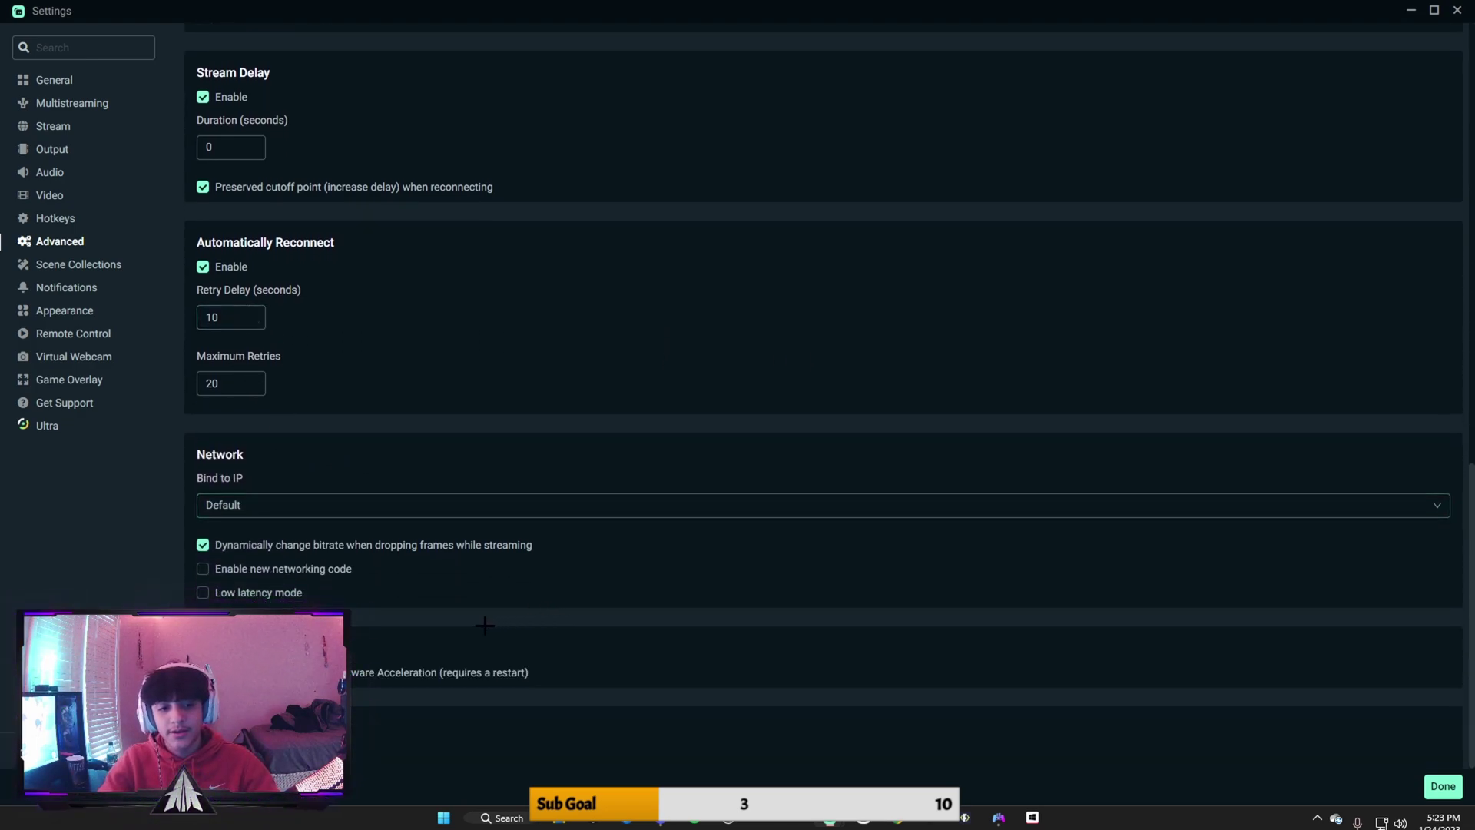
- Browse the Notifications, Appearance, Remote Control, Virtual Webcam and Game Overlay pages, ending on Get Support
{"action": "left_click", "coordinate": [55, 288]}
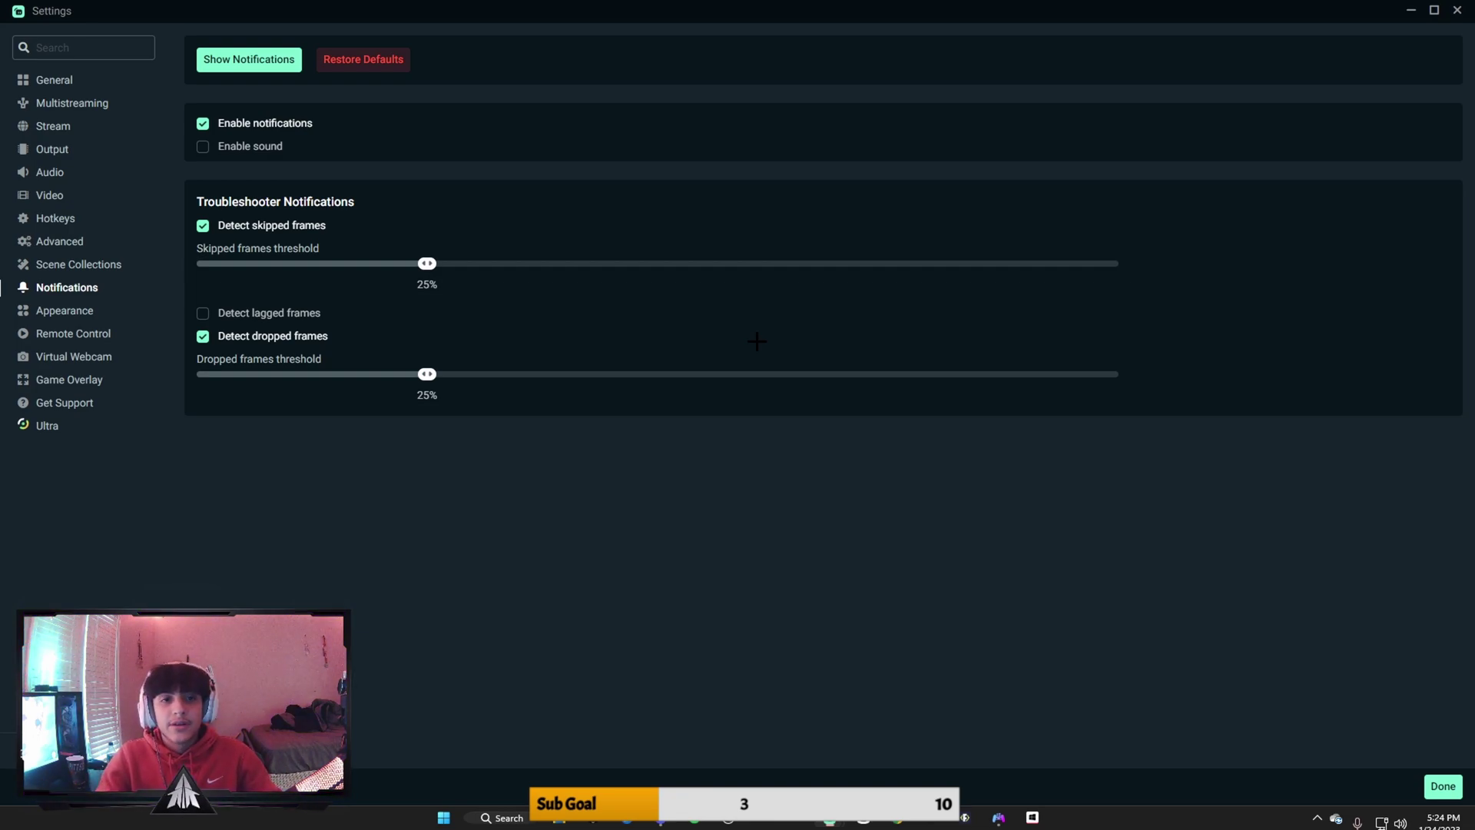
{"action": "left_click", "coordinate": [70, 311]}
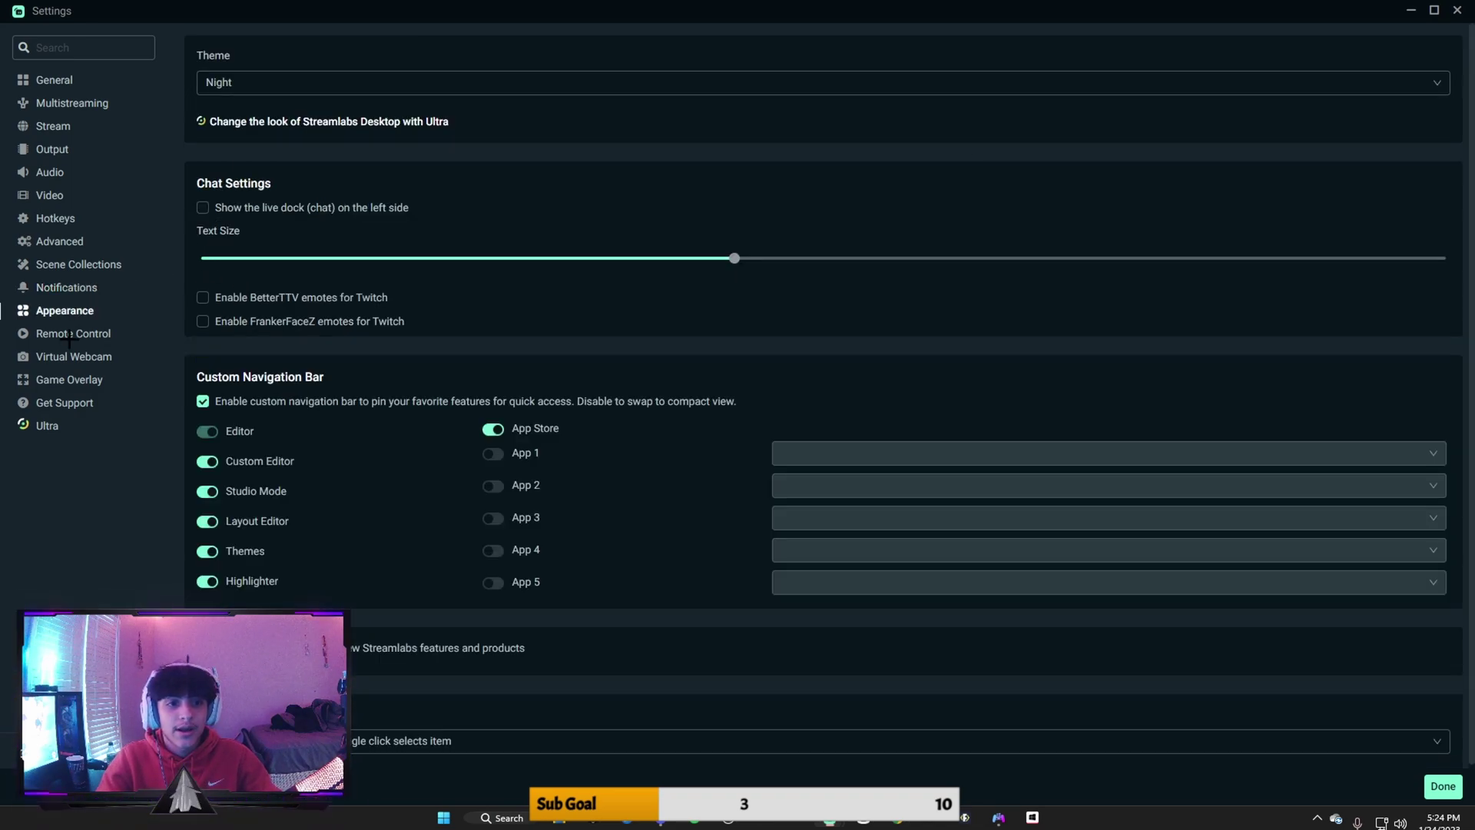
{"action": "left_click", "coordinate": [66, 333]}
{"action": "left_click", "coordinate": [68, 357]}
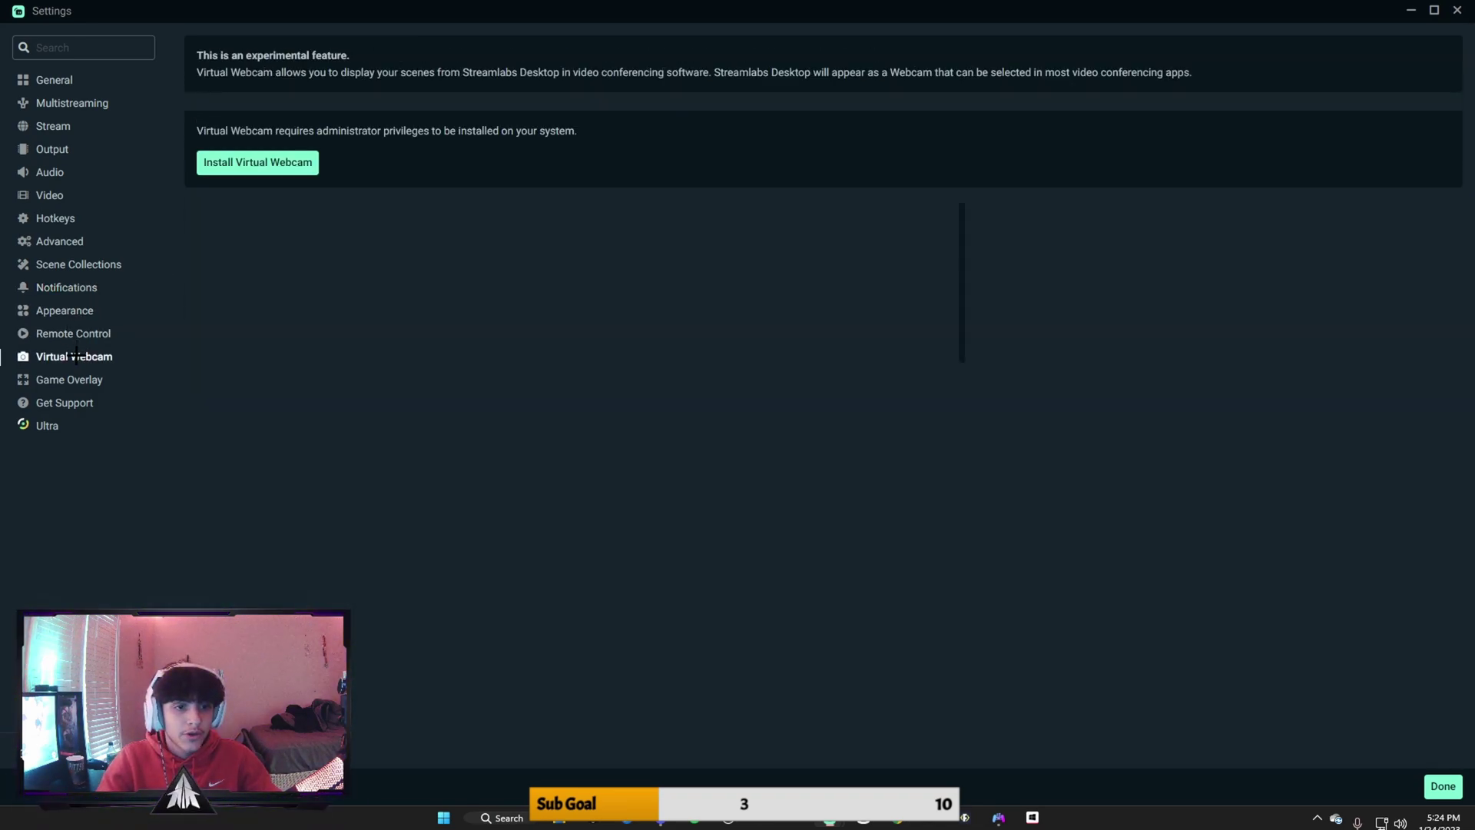
{"action": "left_click", "coordinate": [46, 378]}
{"action": "left_click", "coordinate": [43, 403]}
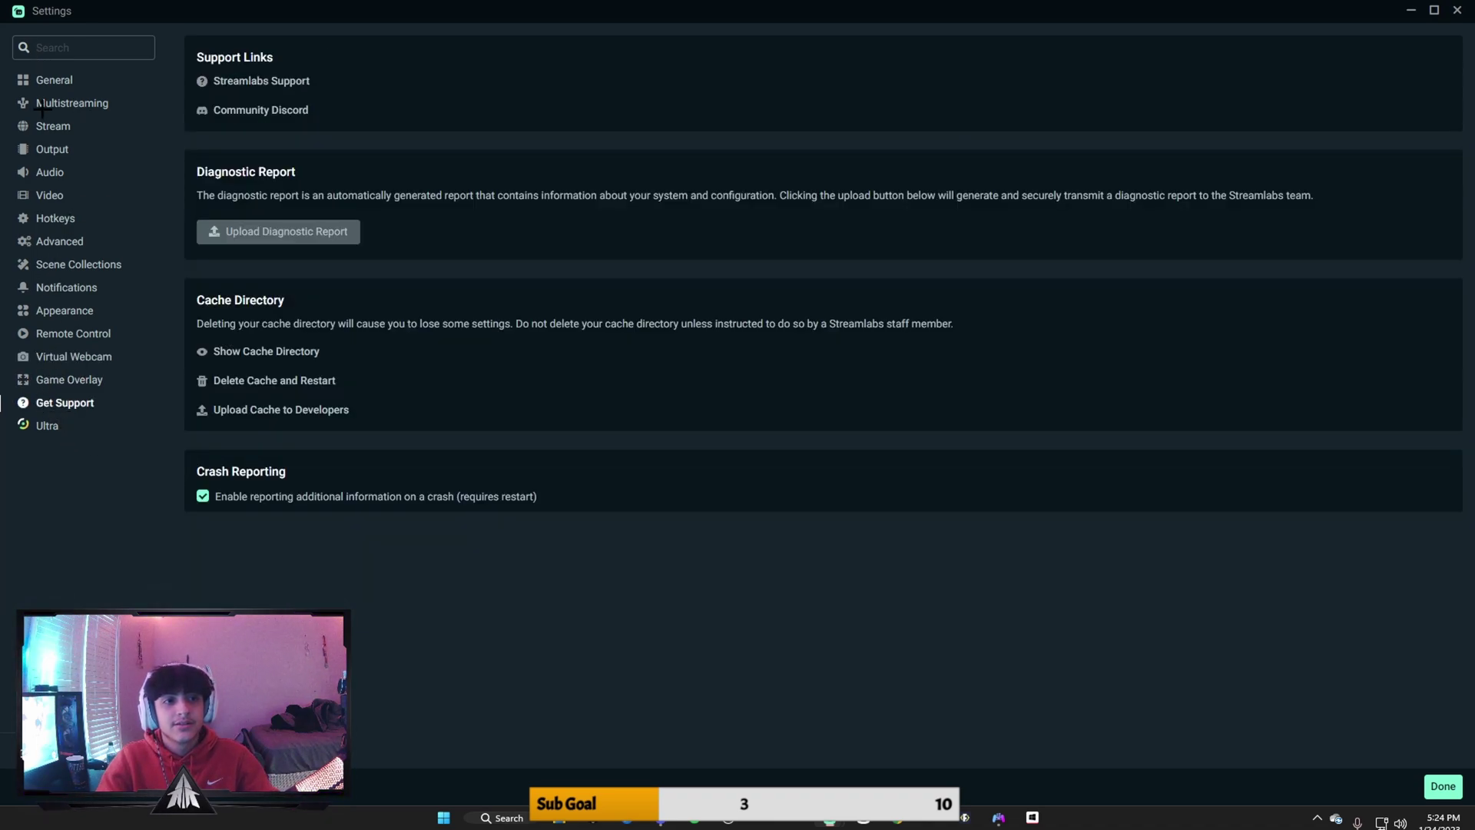
- Go back to the General settings page
{"action": "left_click", "coordinate": [60, 83]}
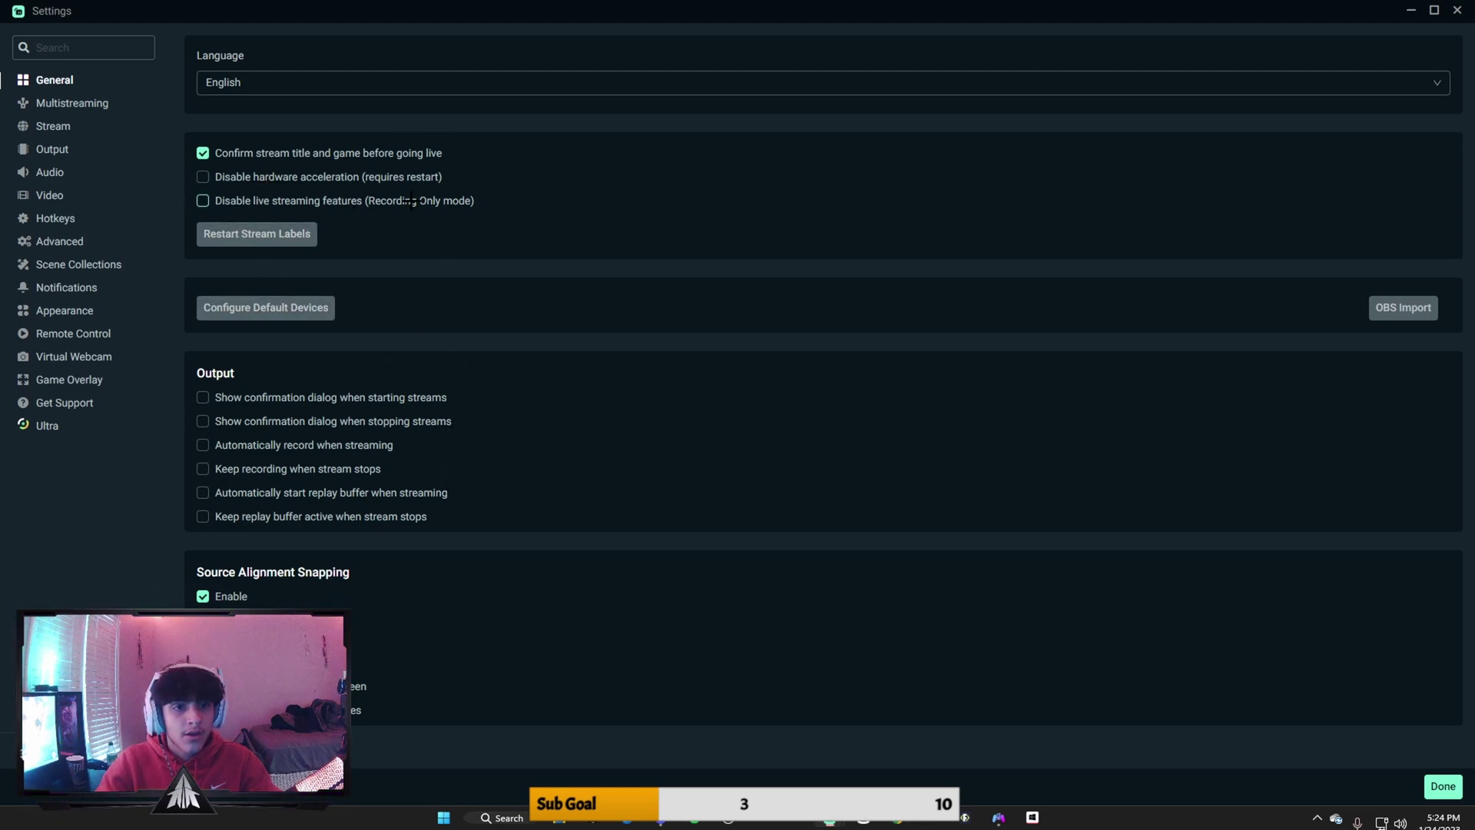
- Show the Output page's Recording tab with Standard type (mp4, NVENC H.264, CBR 28700)
{"action": "left_click", "coordinate": [77, 103]}
{"action": "left_click", "coordinate": [47, 126]}
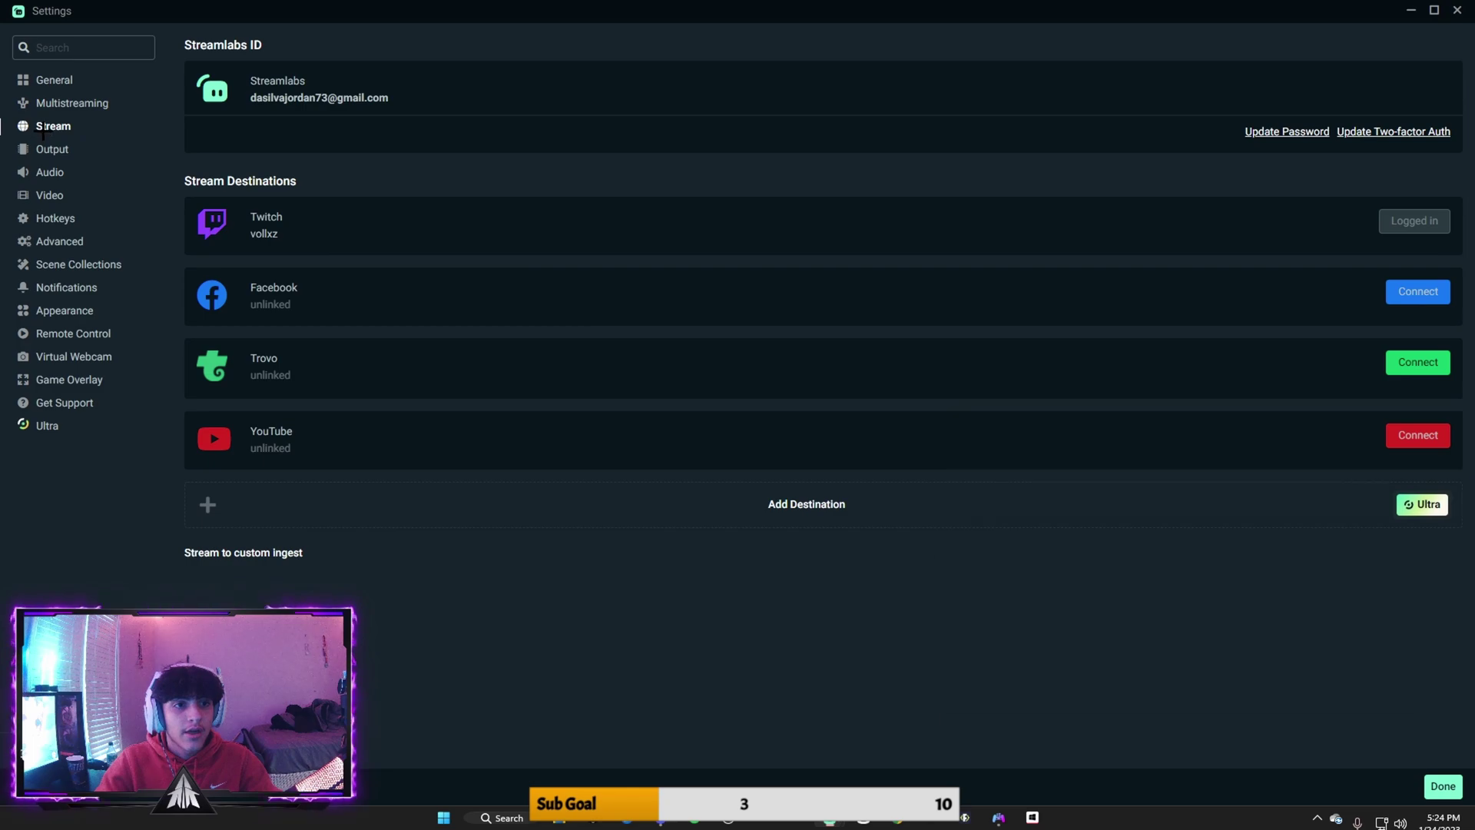
{"action": "left_click", "coordinate": [31, 151]}
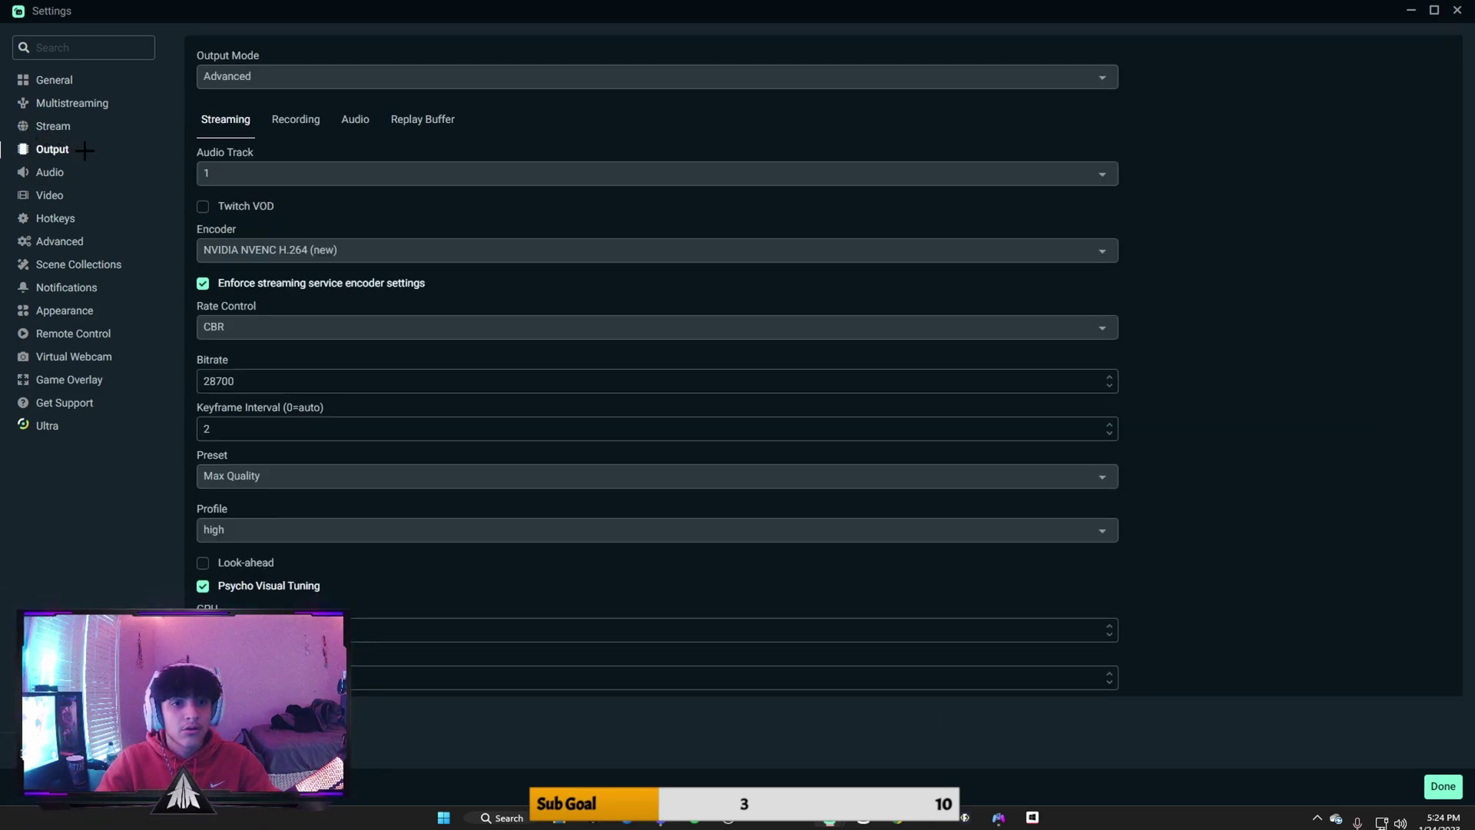
{"action": "left_click", "coordinate": [304, 124]}
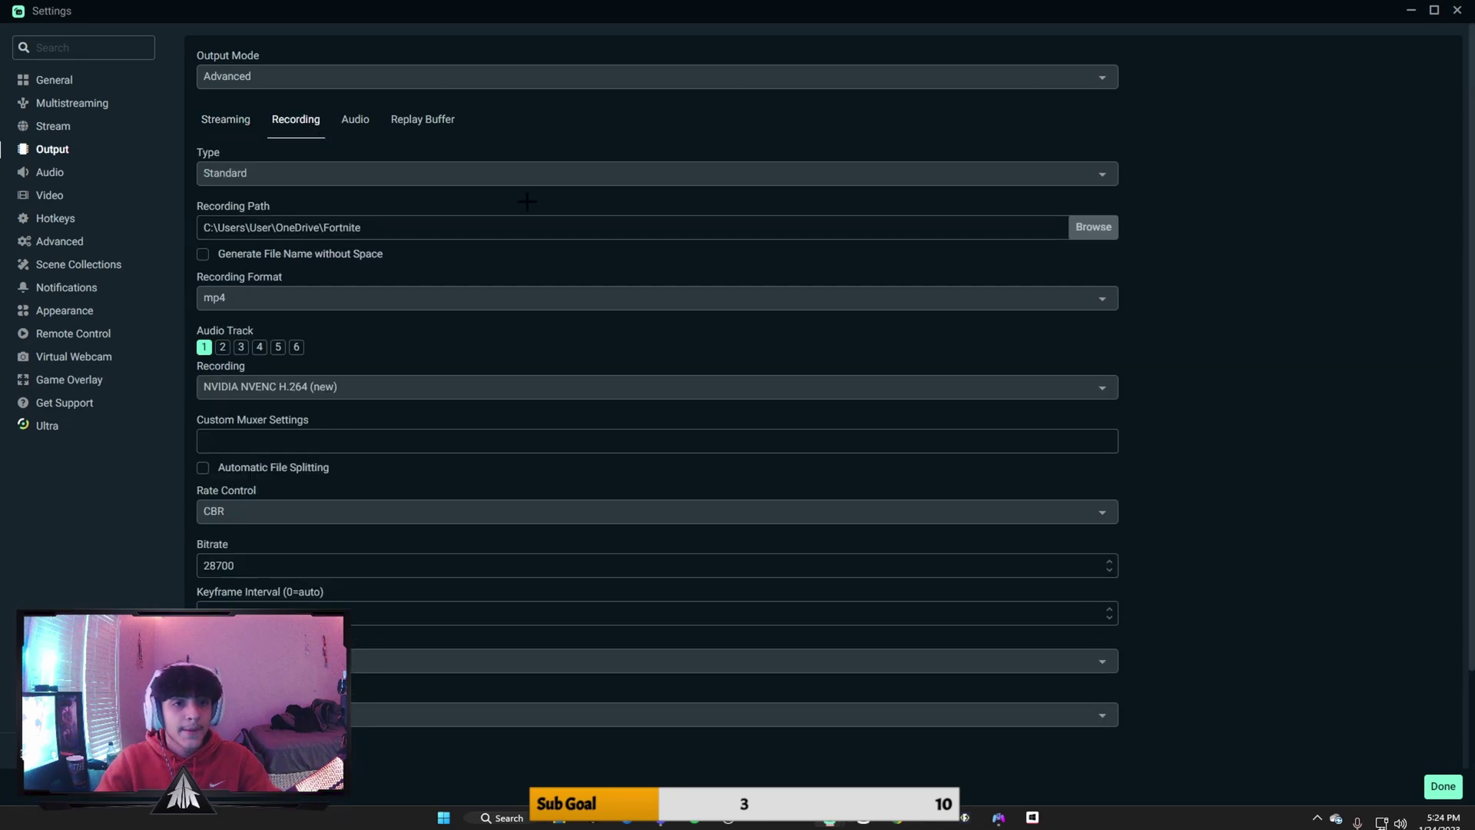
{"action": "left_click", "coordinate": [684, 178]}
{"action": "left_click", "coordinate": [622, 198]}
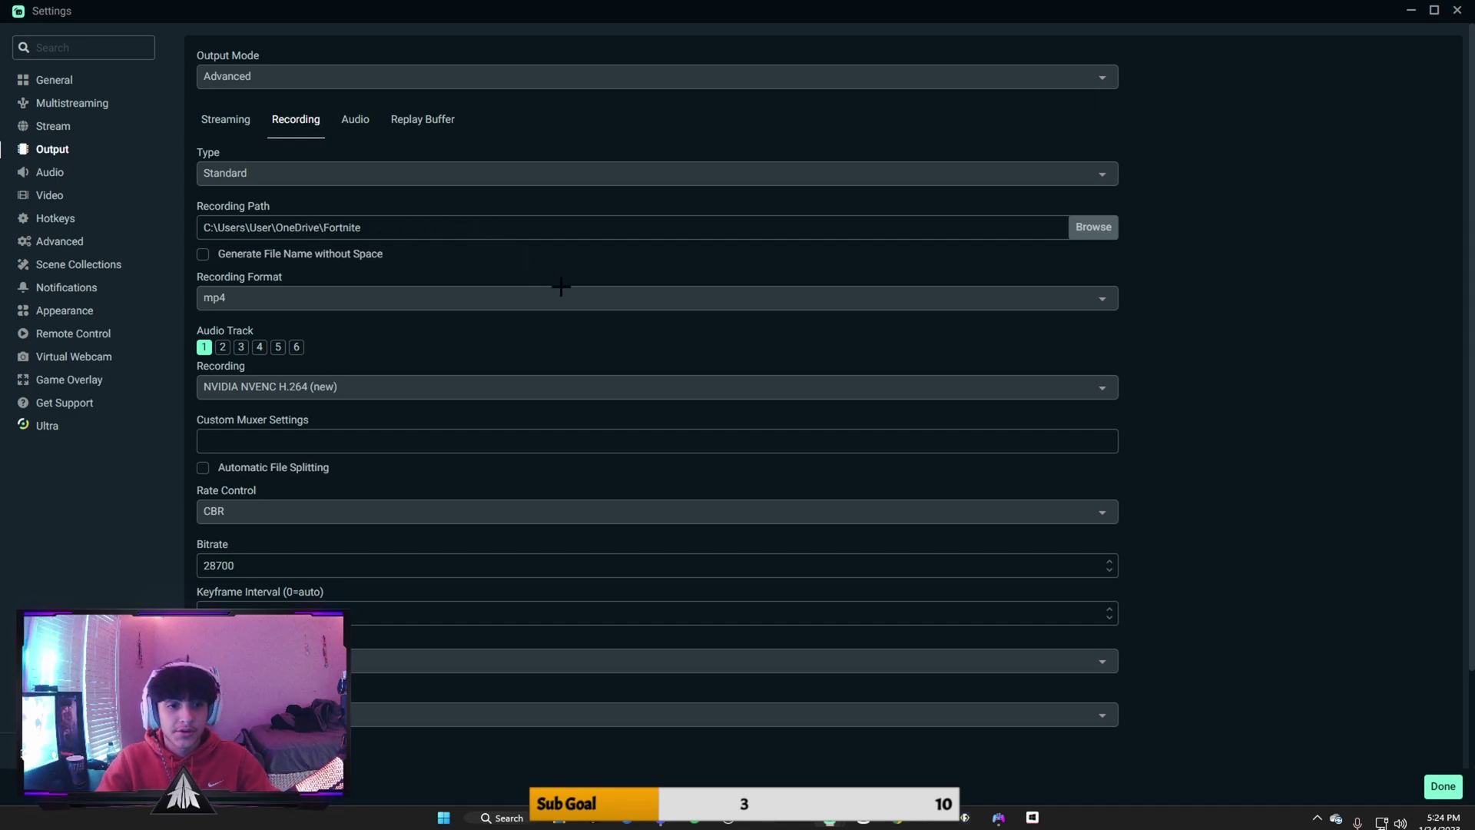
{"action": "scroll", "coordinate": [376, 373], "scroll_direction": "down", "scroll_amount": 1}
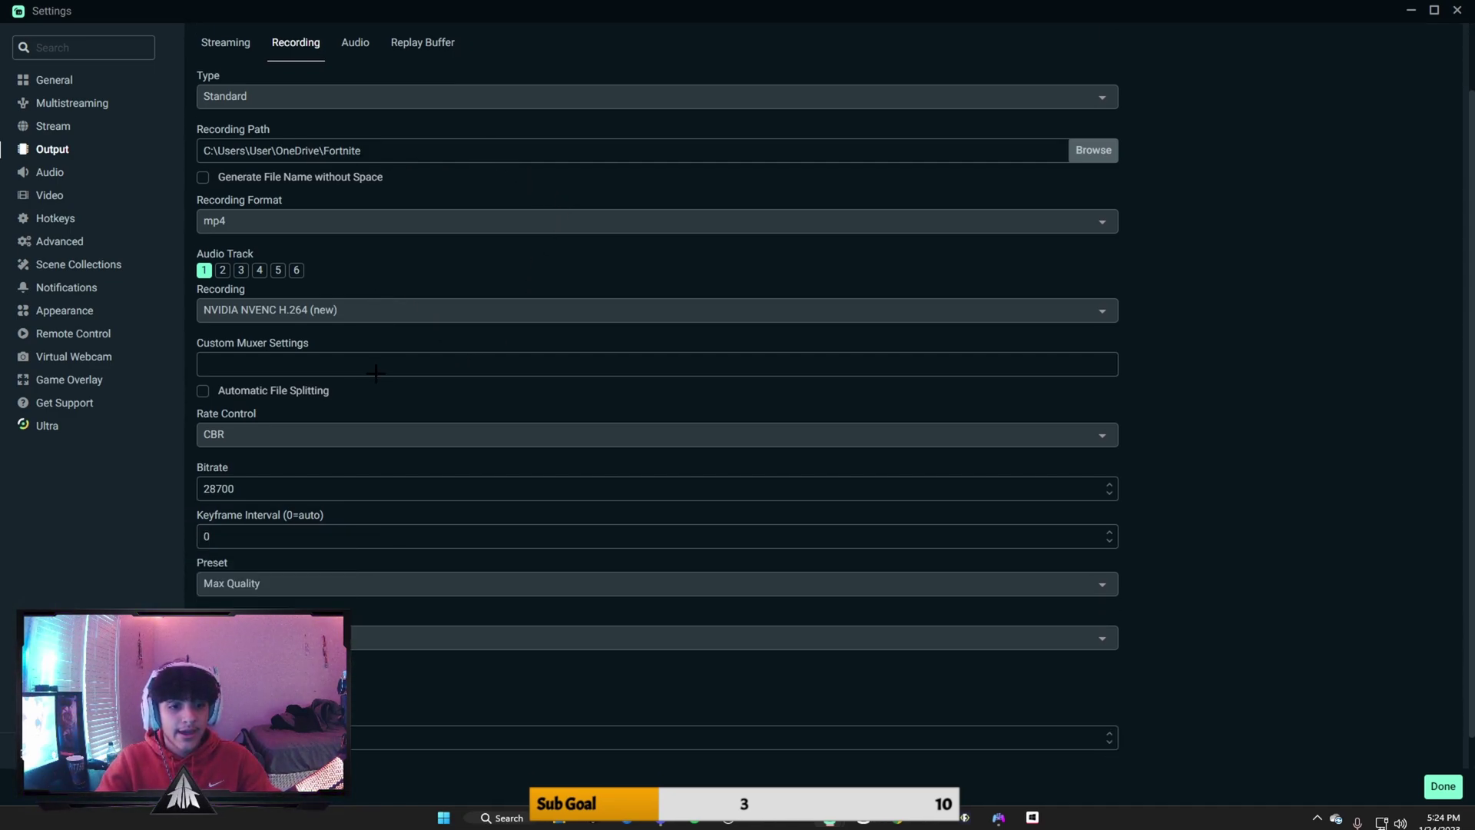
{"action": "scroll", "coordinate": [376, 373], "scroll_direction": "down", "scroll_amount": 1}
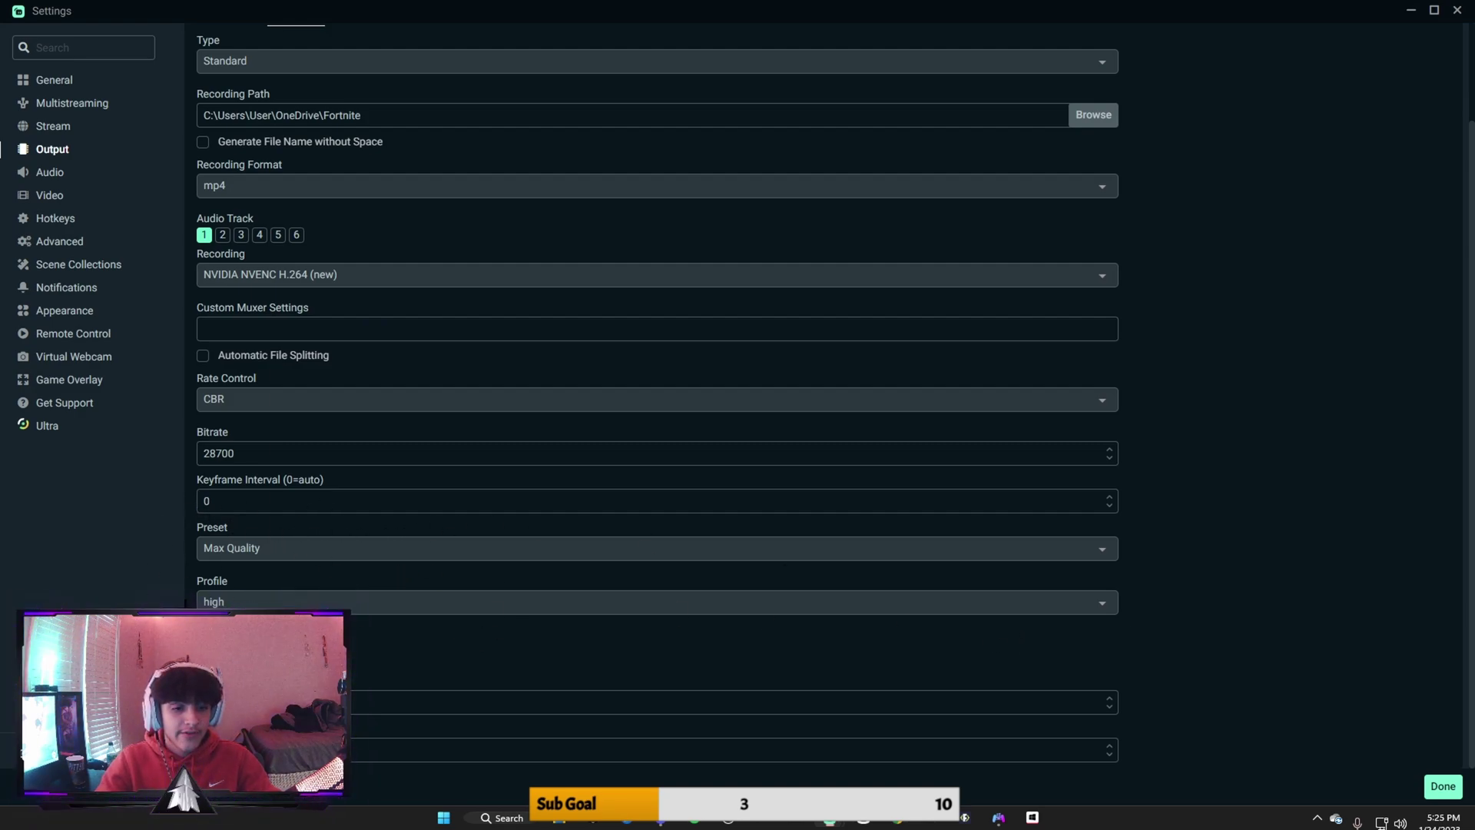
{"action": "scroll", "coordinate": [526, 642], "scroll_direction": "up", "scroll_amount": 3}
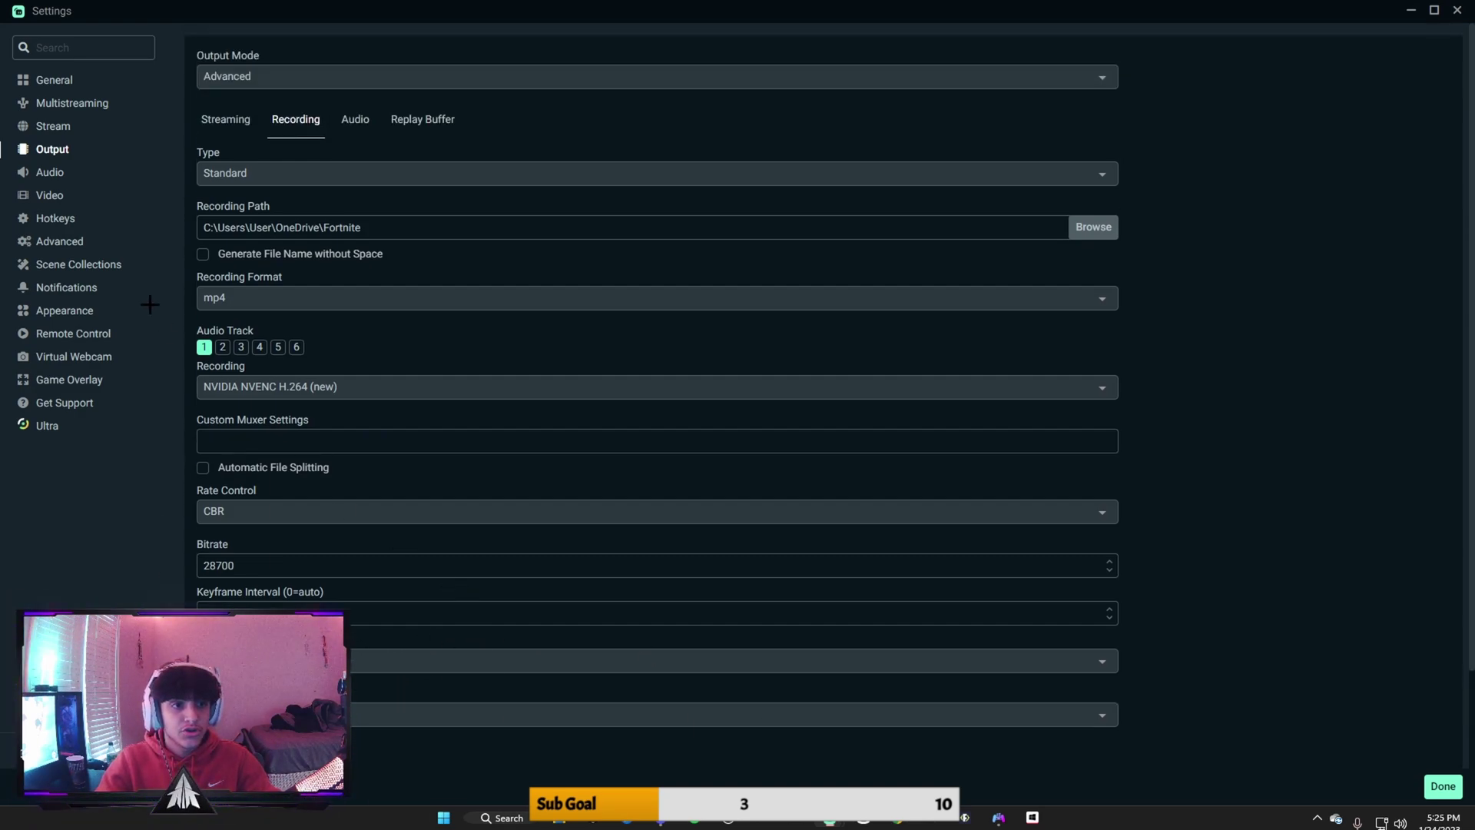
- Look through the Audio, Video, Hotkeys and Advanced settings pages, scrolling down Advanced
{"action": "left_click", "coordinate": [40, 174]}
{"action": "left_click", "coordinate": [46, 195]}
{"action": "left_click", "coordinate": [52, 217]}
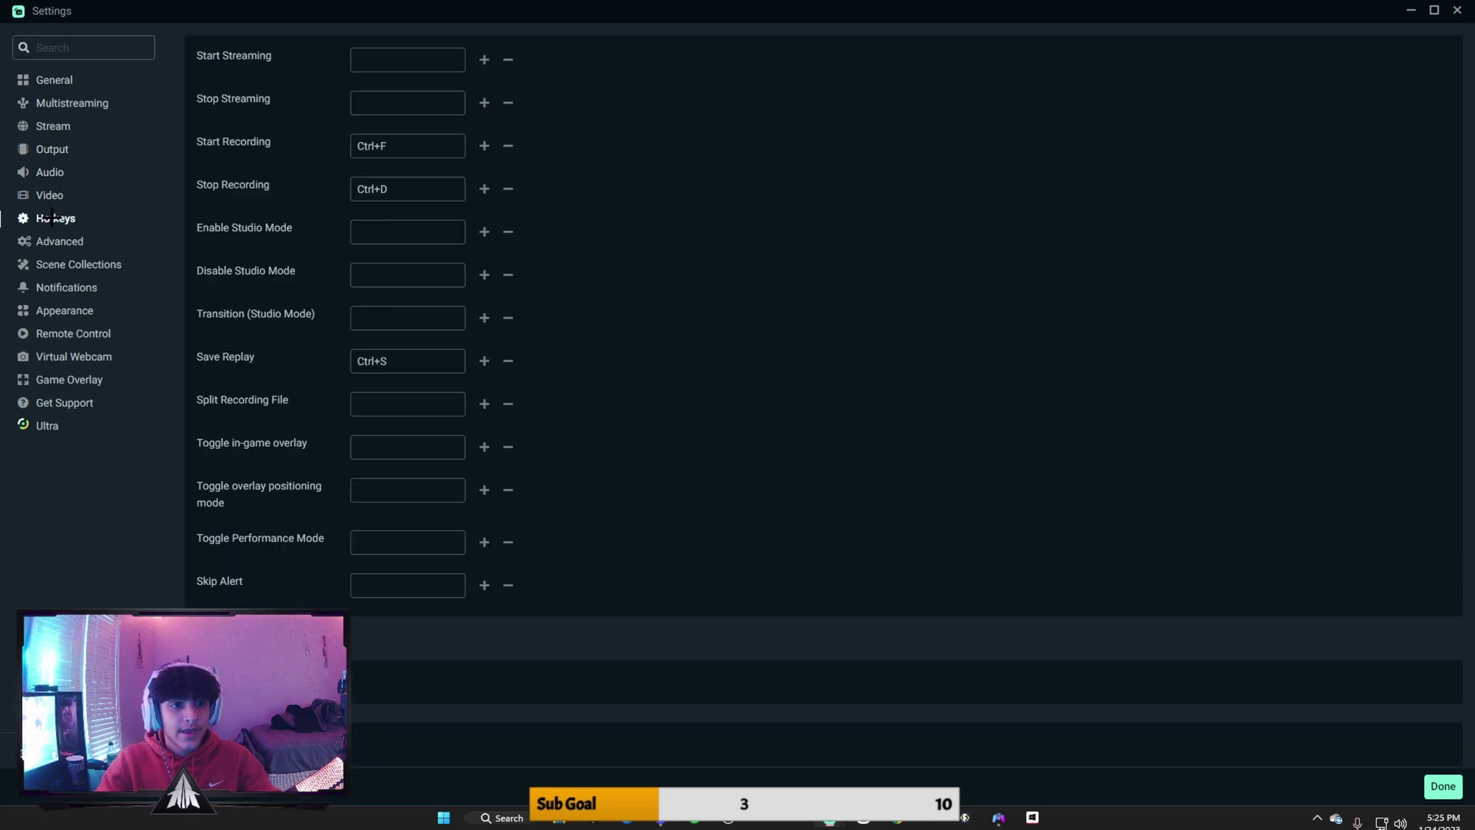
{"action": "left_click", "coordinate": [59, 236]}
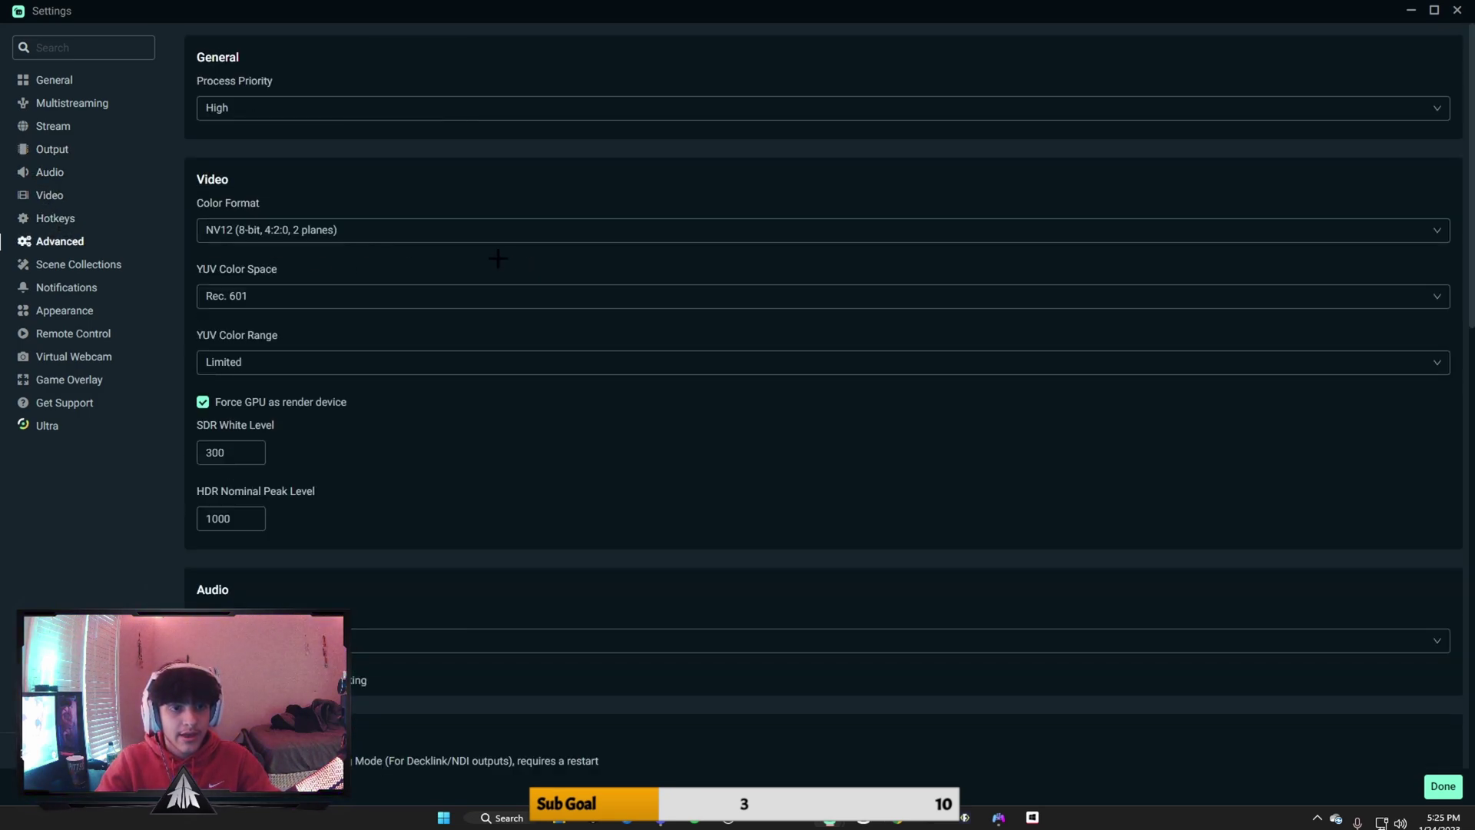
{"action": "scroll", "coordinate": [452, 561], "scroll_direction": "down", "scroll_amount": 4}
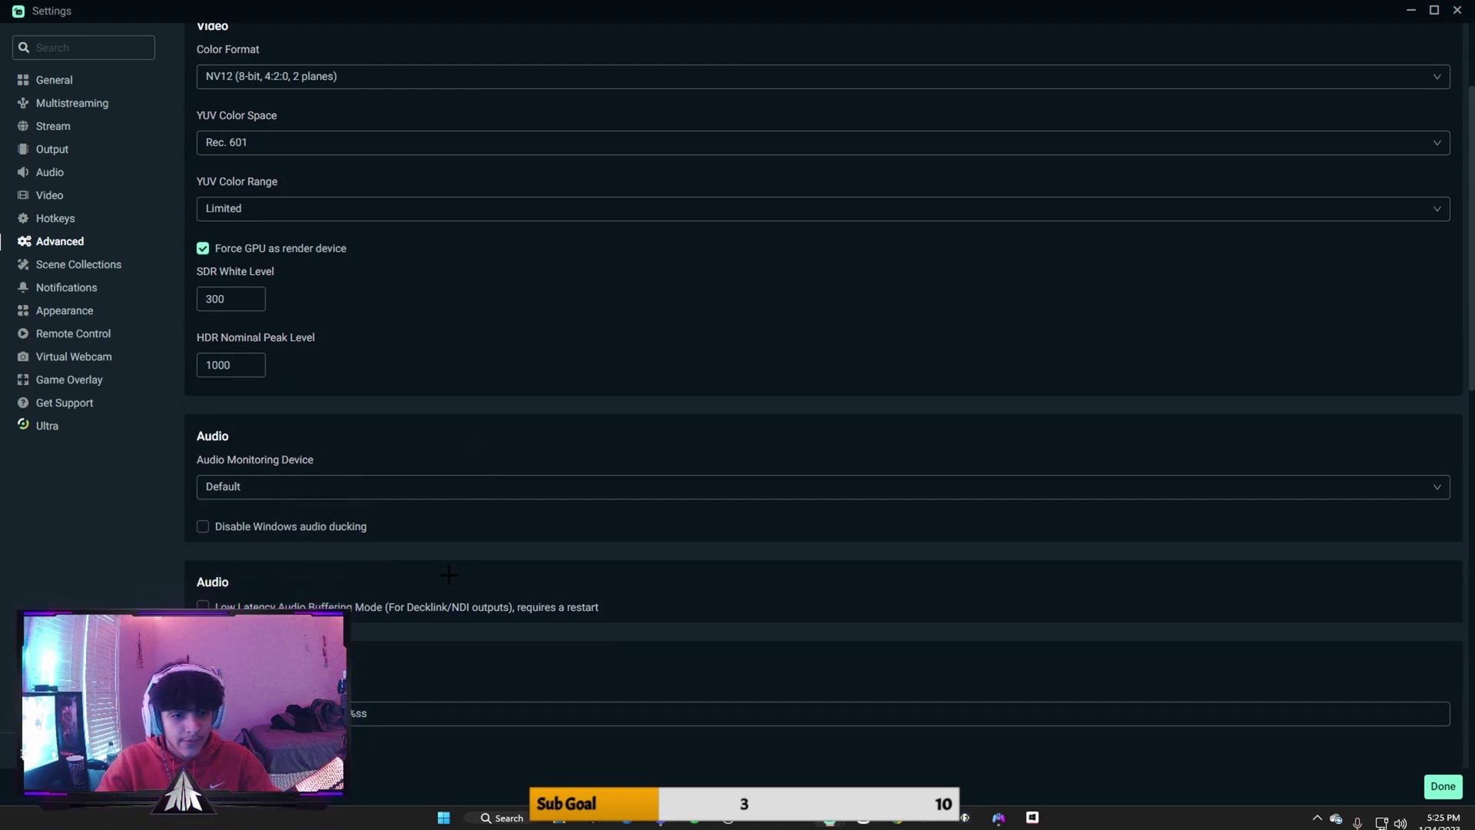
{"action": "scroll", "coordinate": [452, 561], "scroll_direction": "down", "scroll_amount": 4}
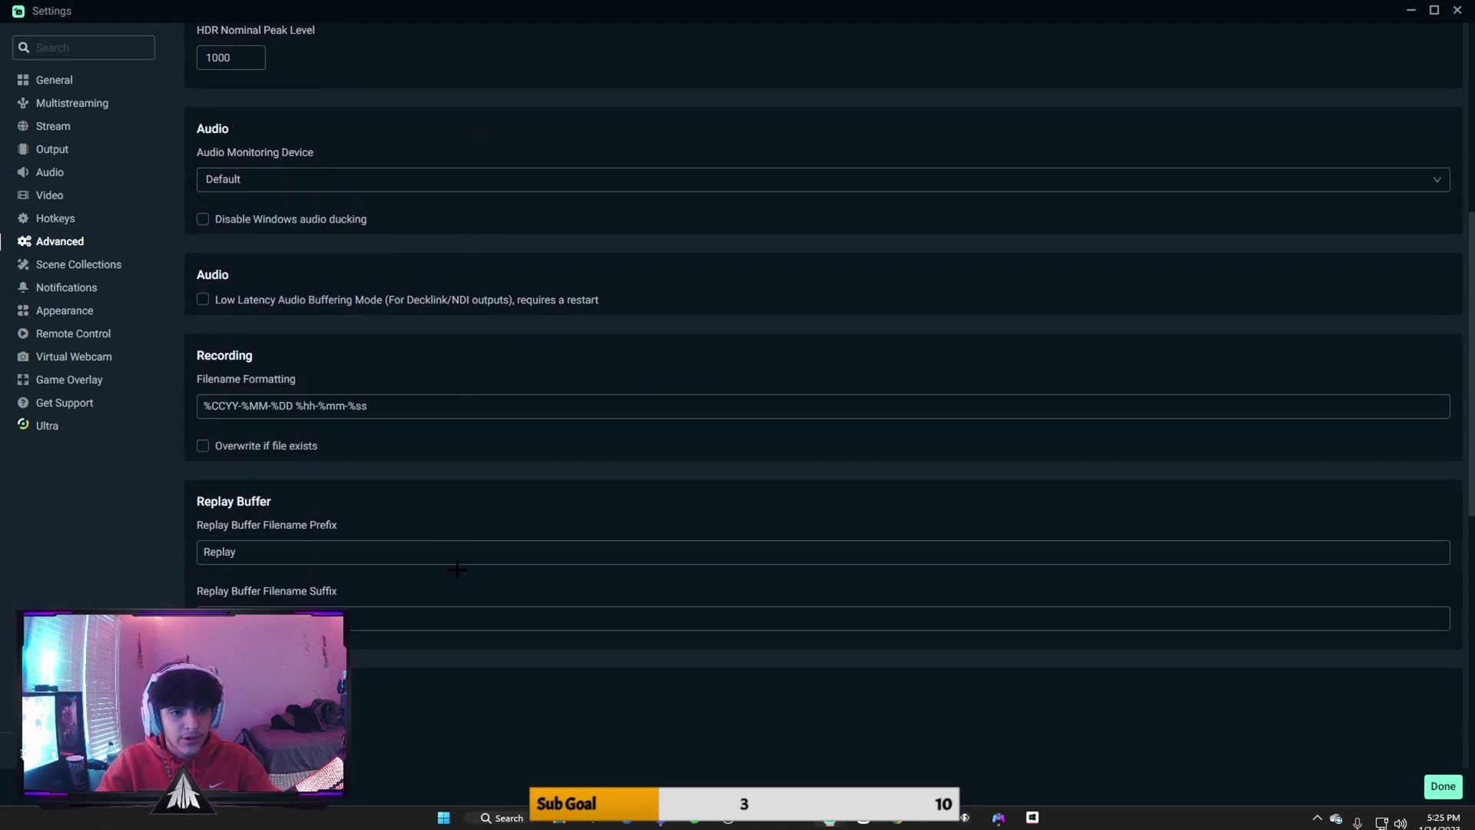
{"action": "scroll", "coordinate": [457, 569], "scroll_direction": "down", "scroll_amount": 8}
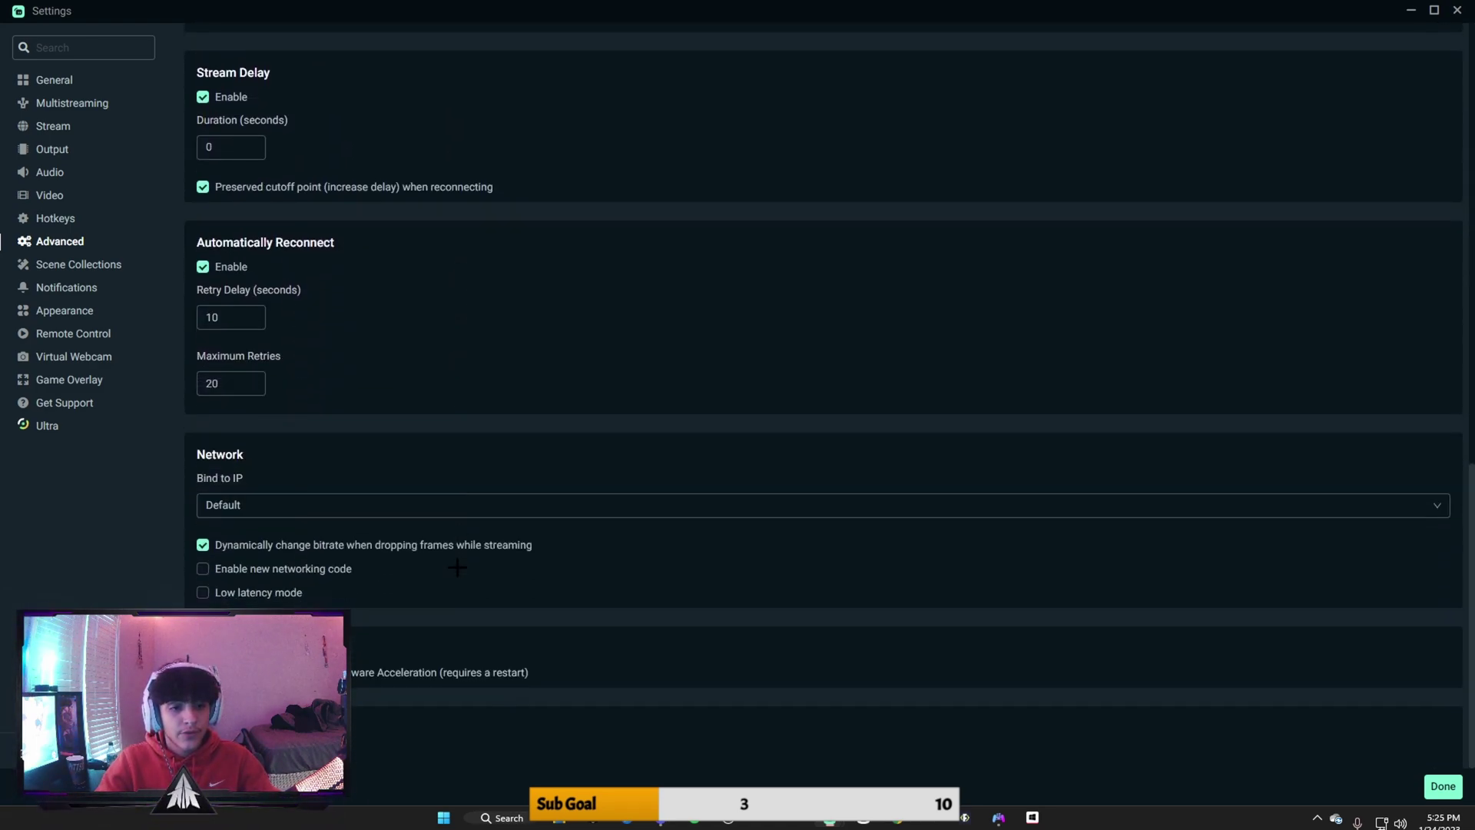
- Check the Scene Collections and Notifications pages, then go to Appearance
{"action": "left_click", "coordinate": [73, 266]}
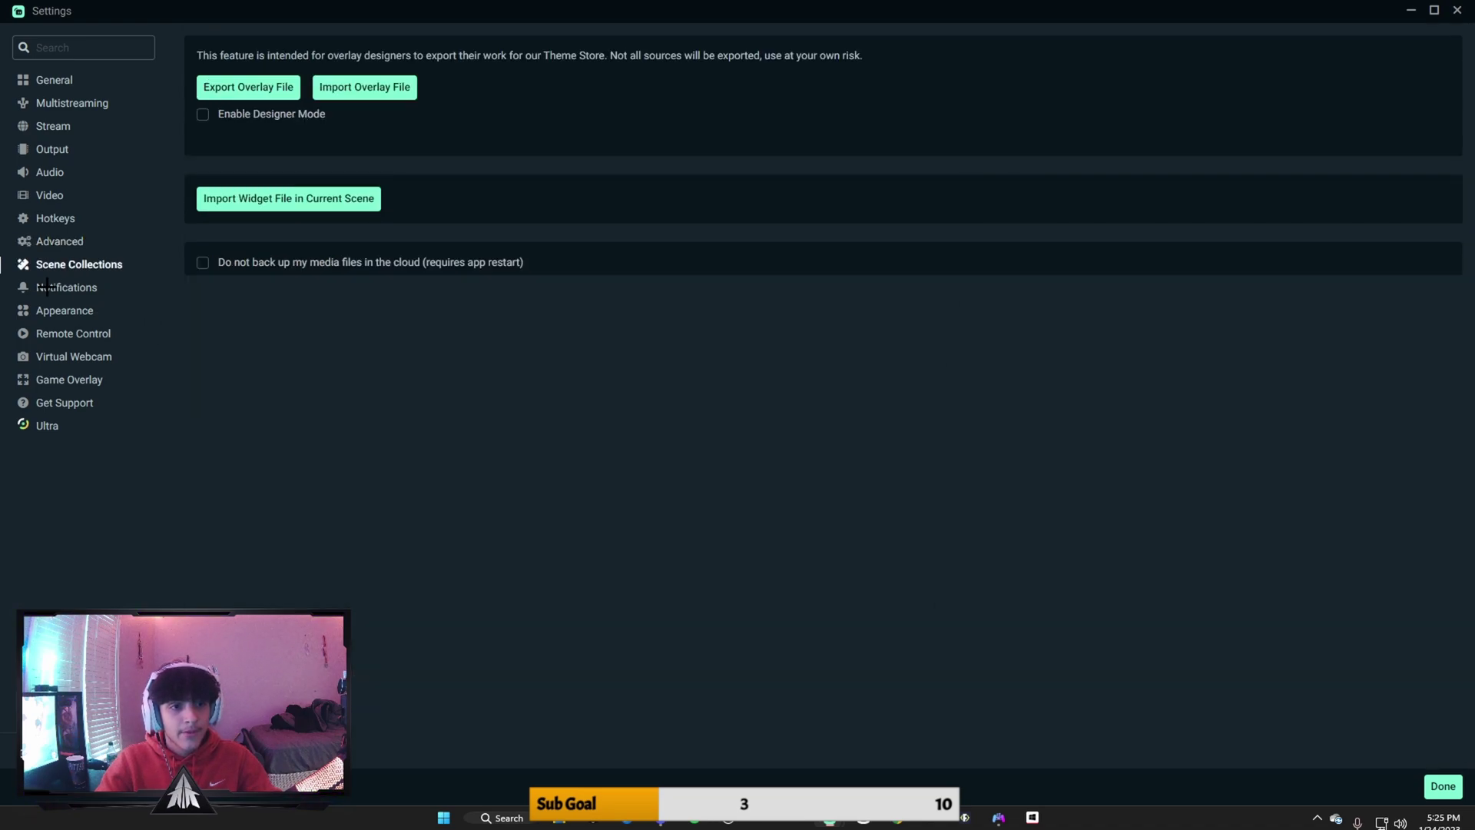
{"action": "left_click", "coordinate": [46, 287]}
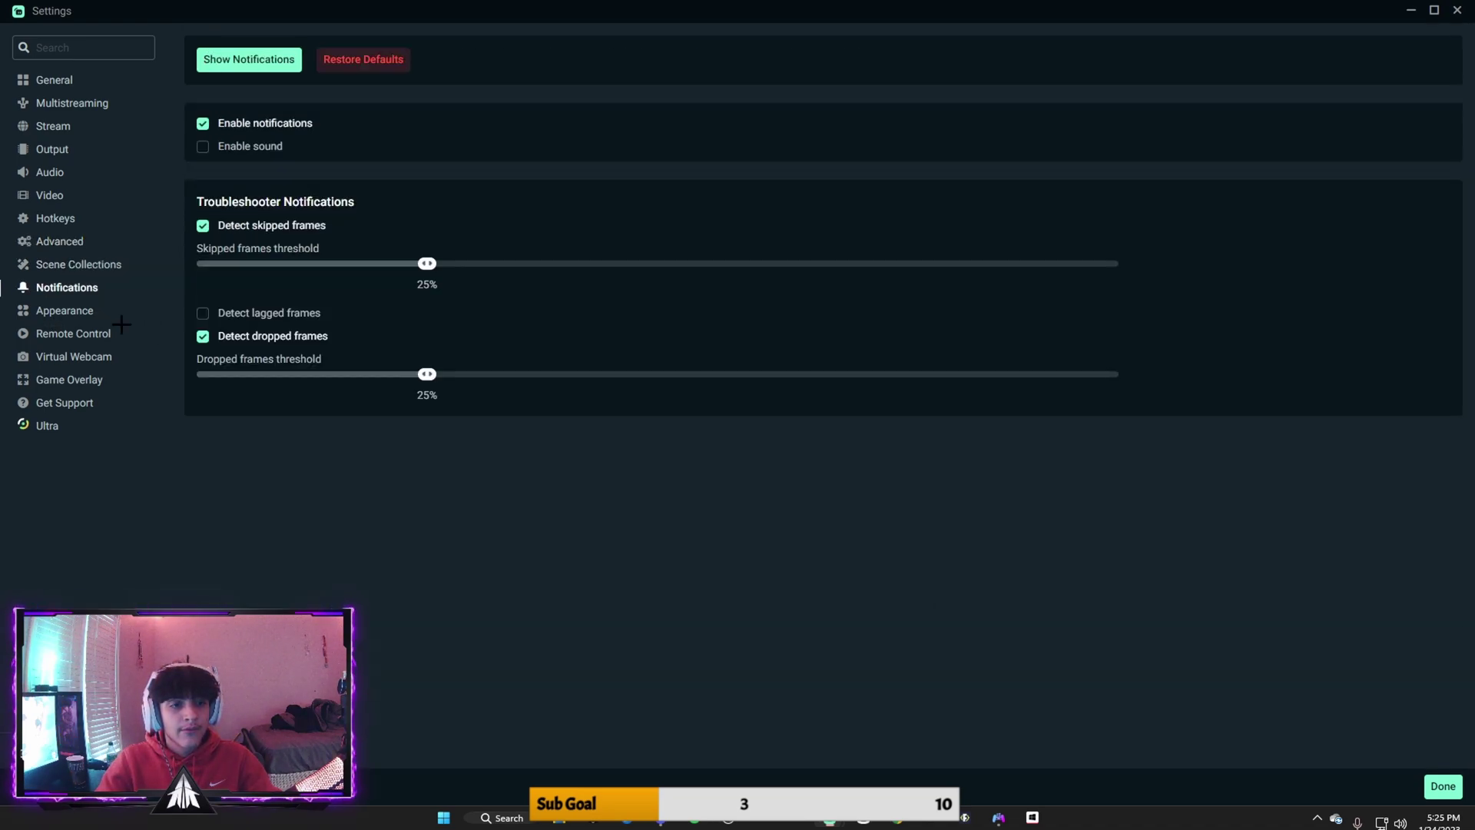
{"action": "left_click", "coordinate": [67, 311]}
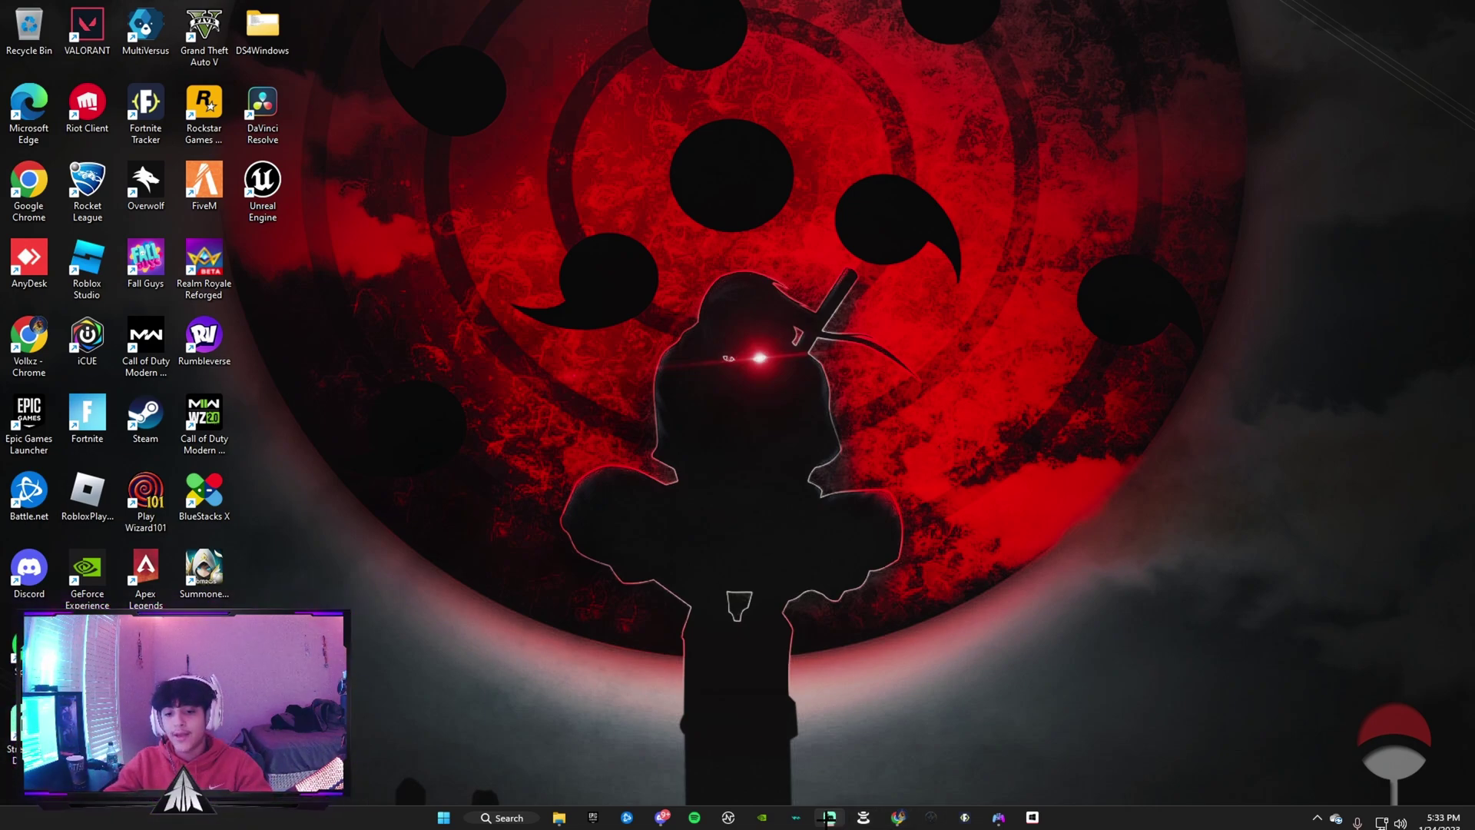
- Enable Run as administrator in the Streamlabs Desktop taskbar shortcut's advanced properties and apply it
{"action": "mouse_move", "coordinate": [831, 816]}
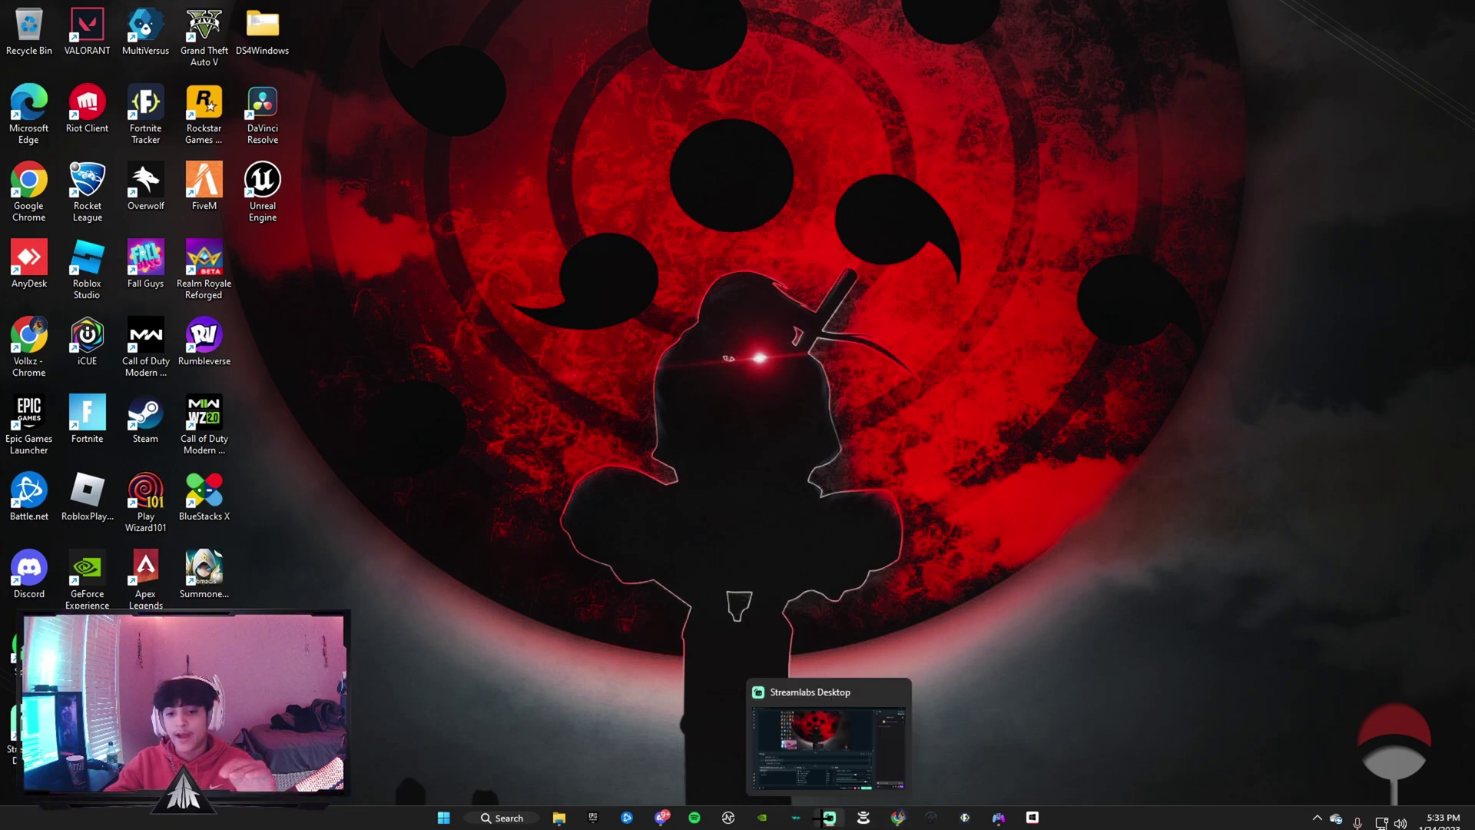
{"action": "right_click", "coordinate": [831, 815]}
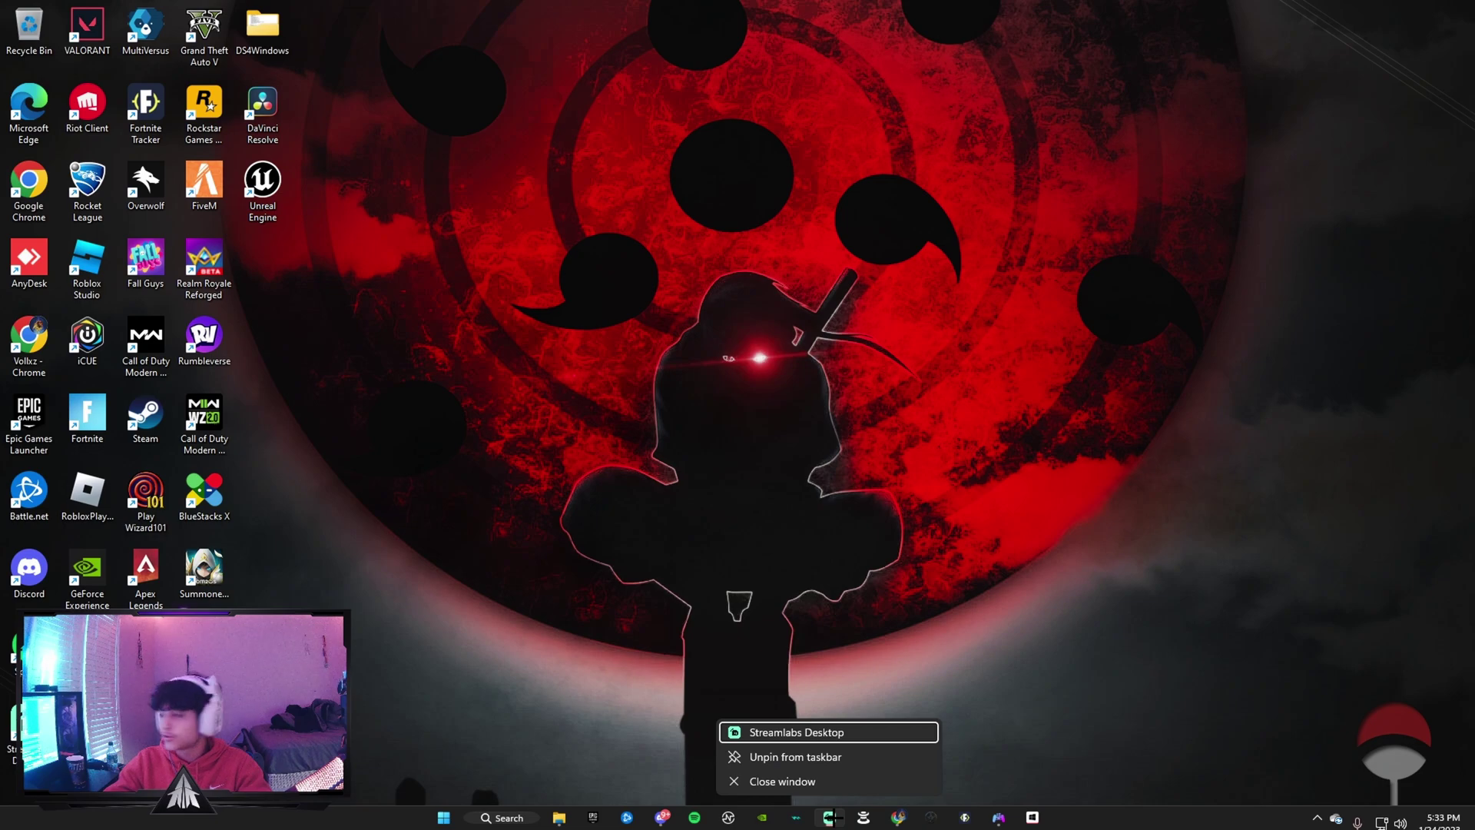
{"action": "right_click", "coordinate": [837, 732]}
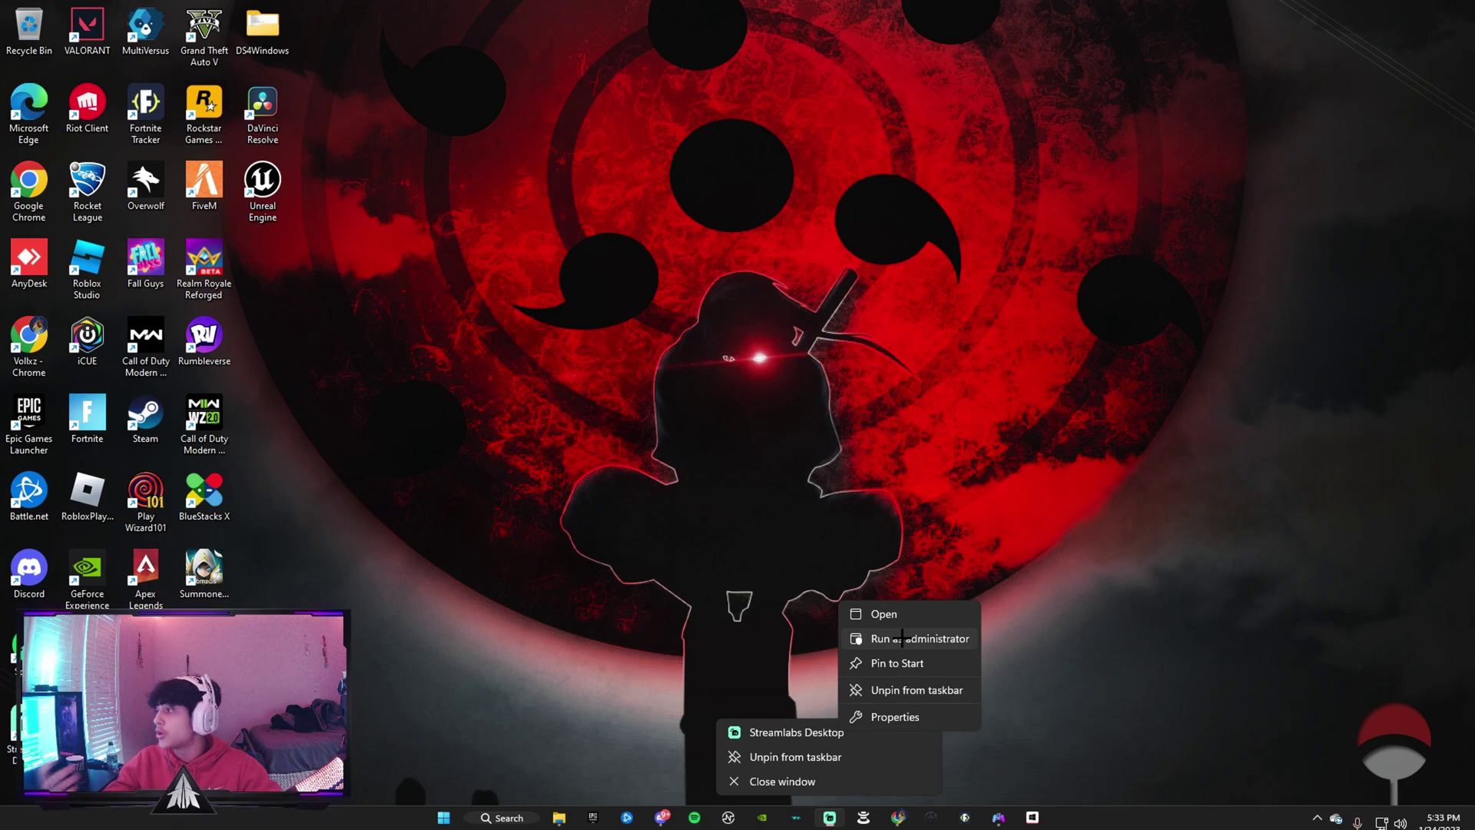
{"action": "left_click", "coordinate": [915, 714]}
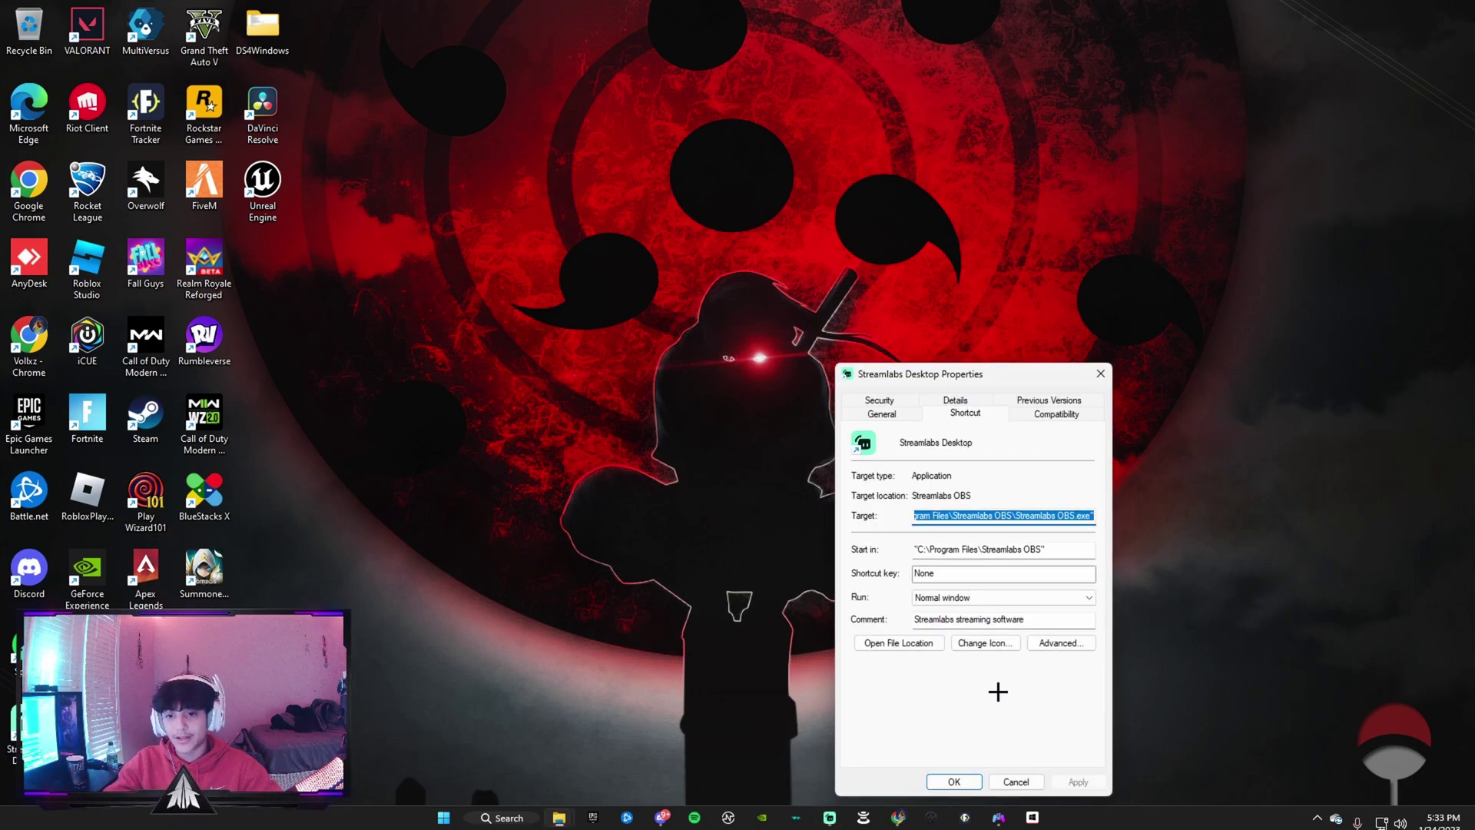
{"action": "left_click", "coordinate": [1057, 643]}
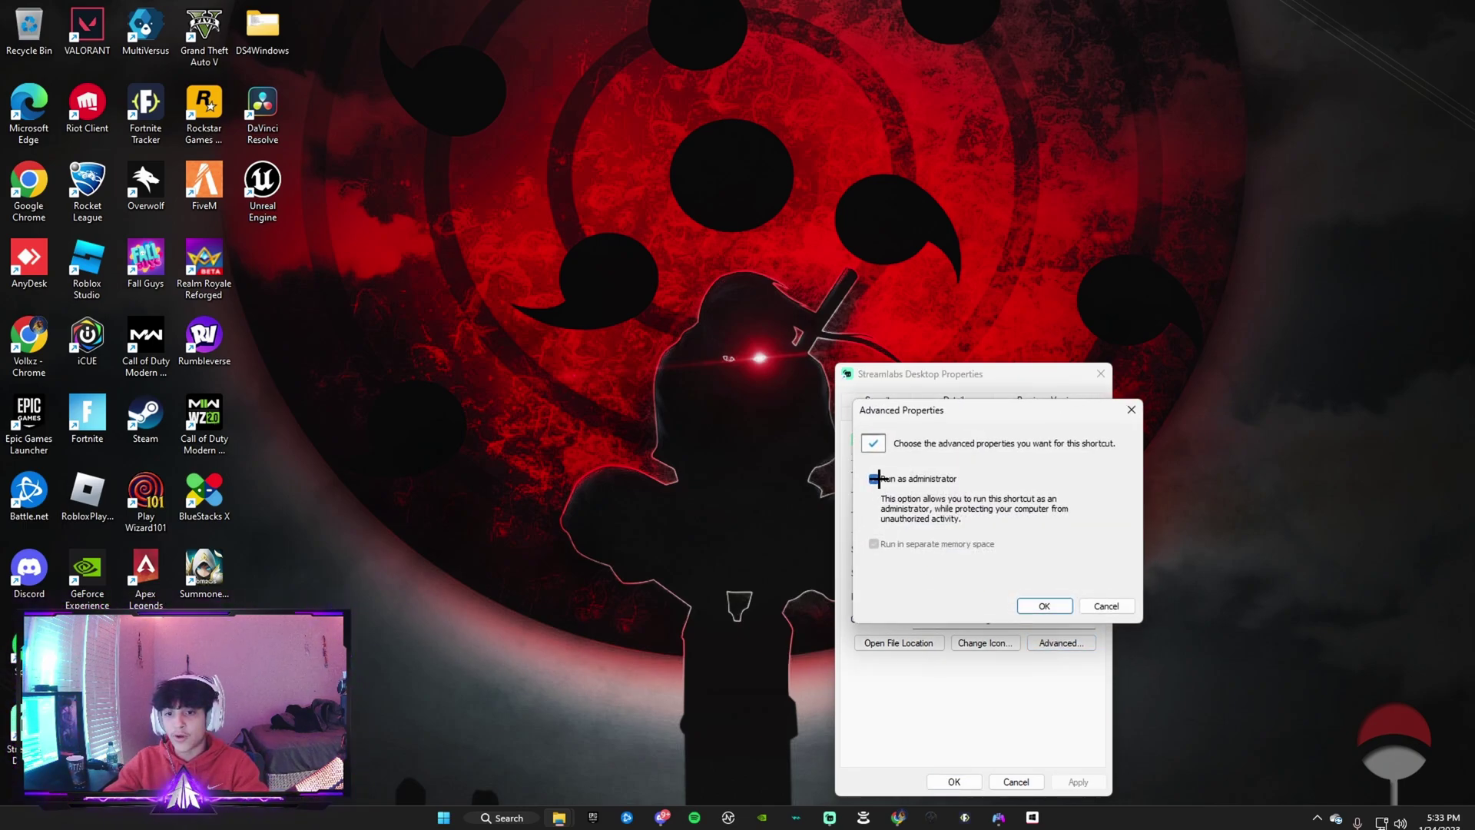
{"action": "left_click", "coordinate": [1049, 604]}
{"action": "left_click", "coordinate": [1077, 781]}
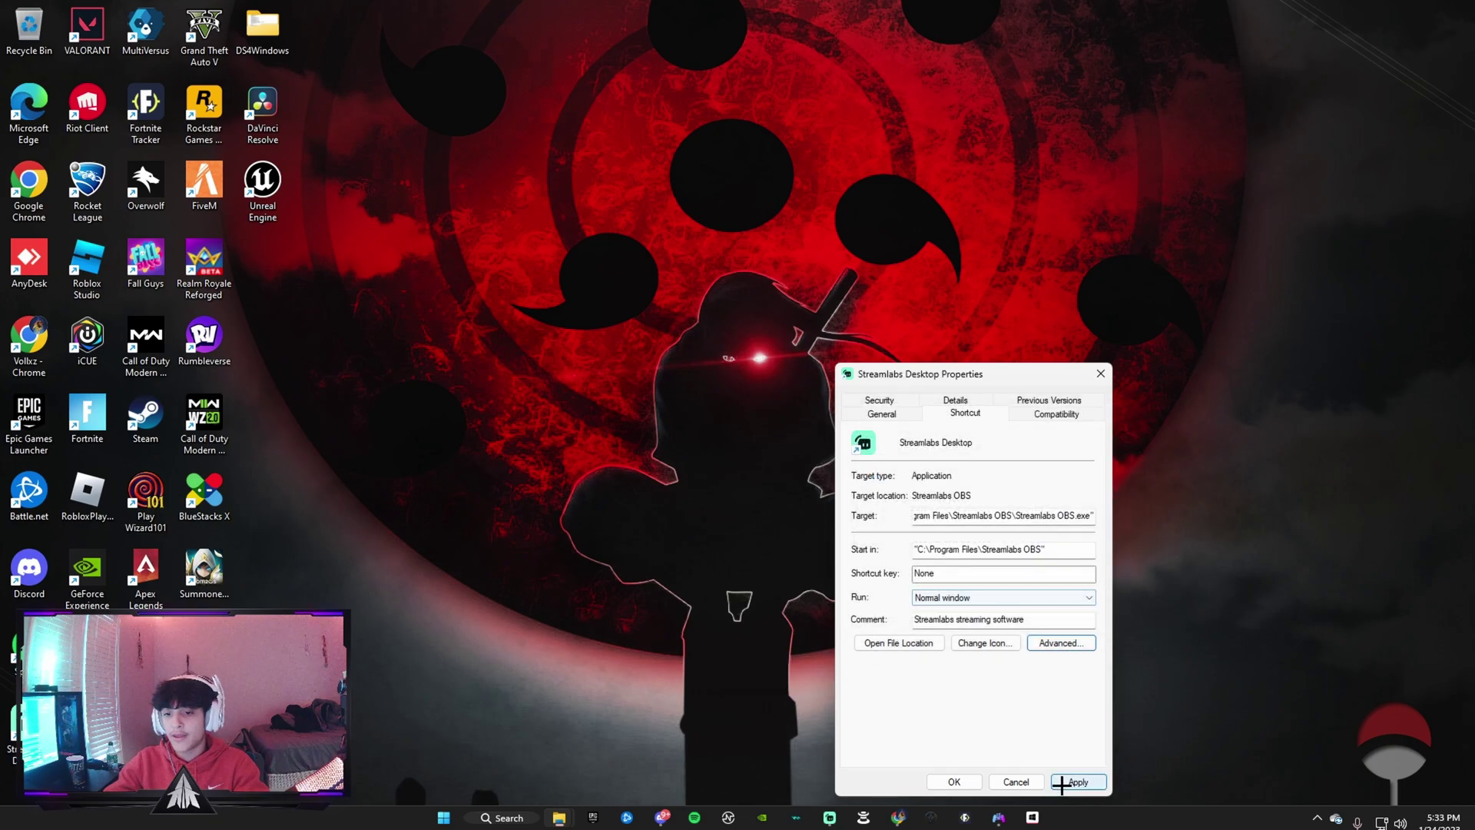
{"action": "left_click", "coordinate": [954, 781]}
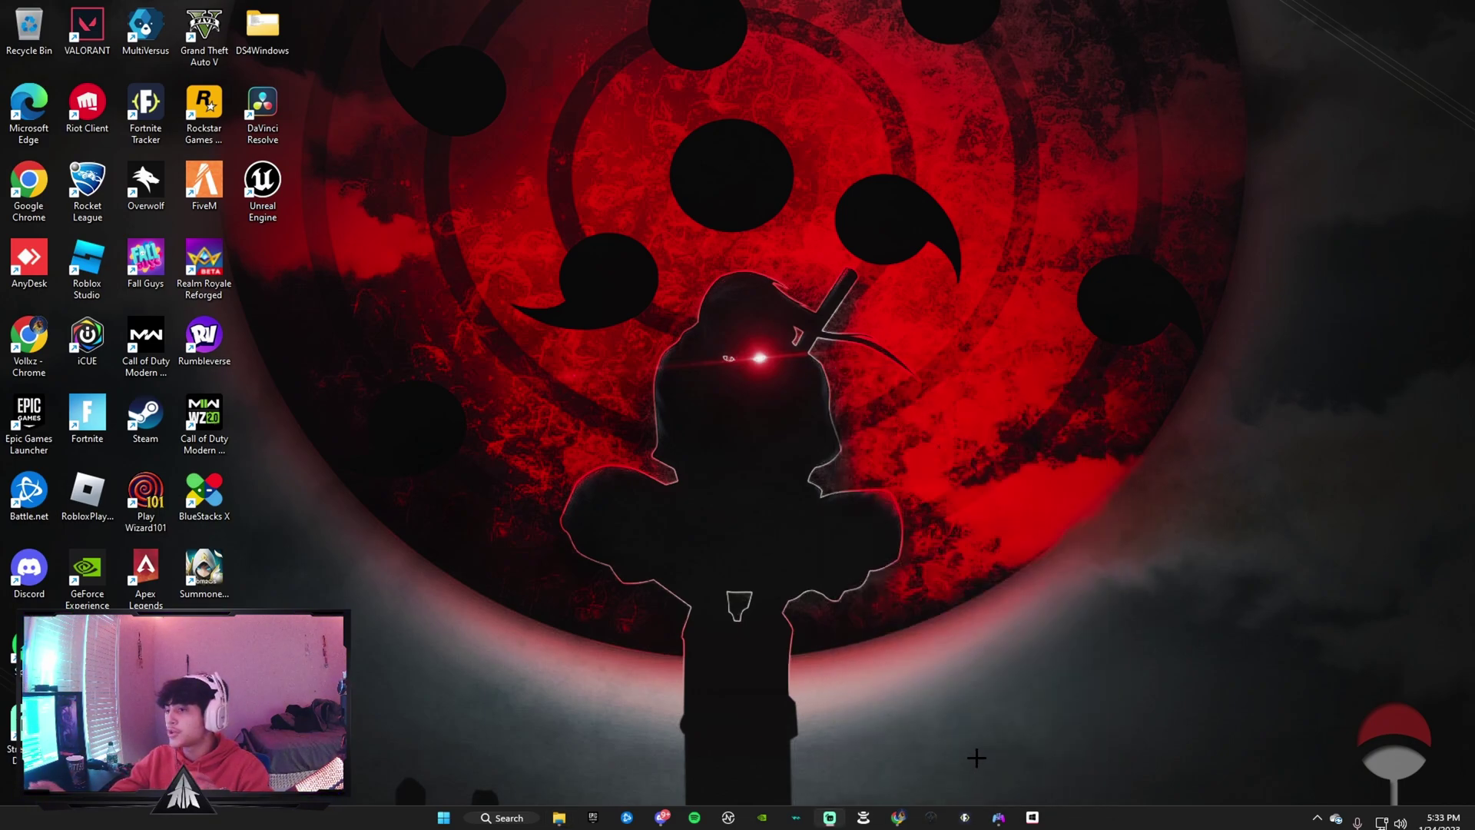